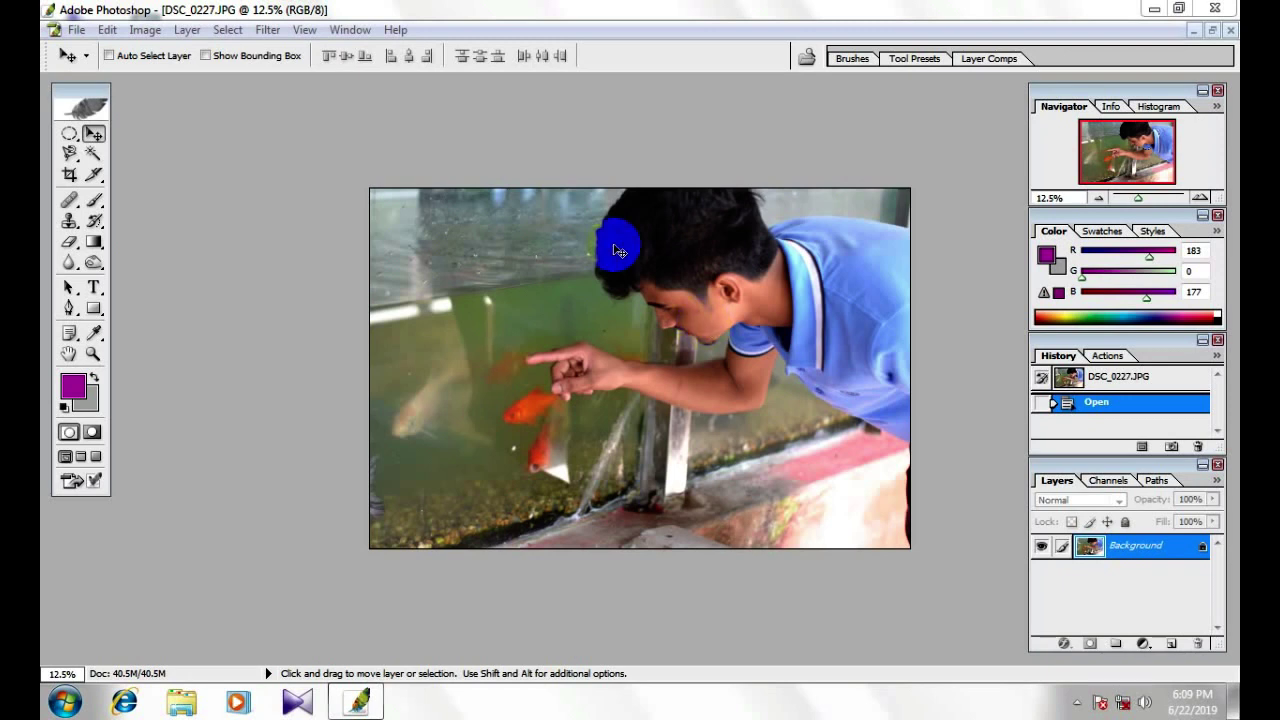
Zoom the fish-tank photo in to 16.7% and bring up the Image > Adjustments list.
scroll(575, 328, "down", 1)
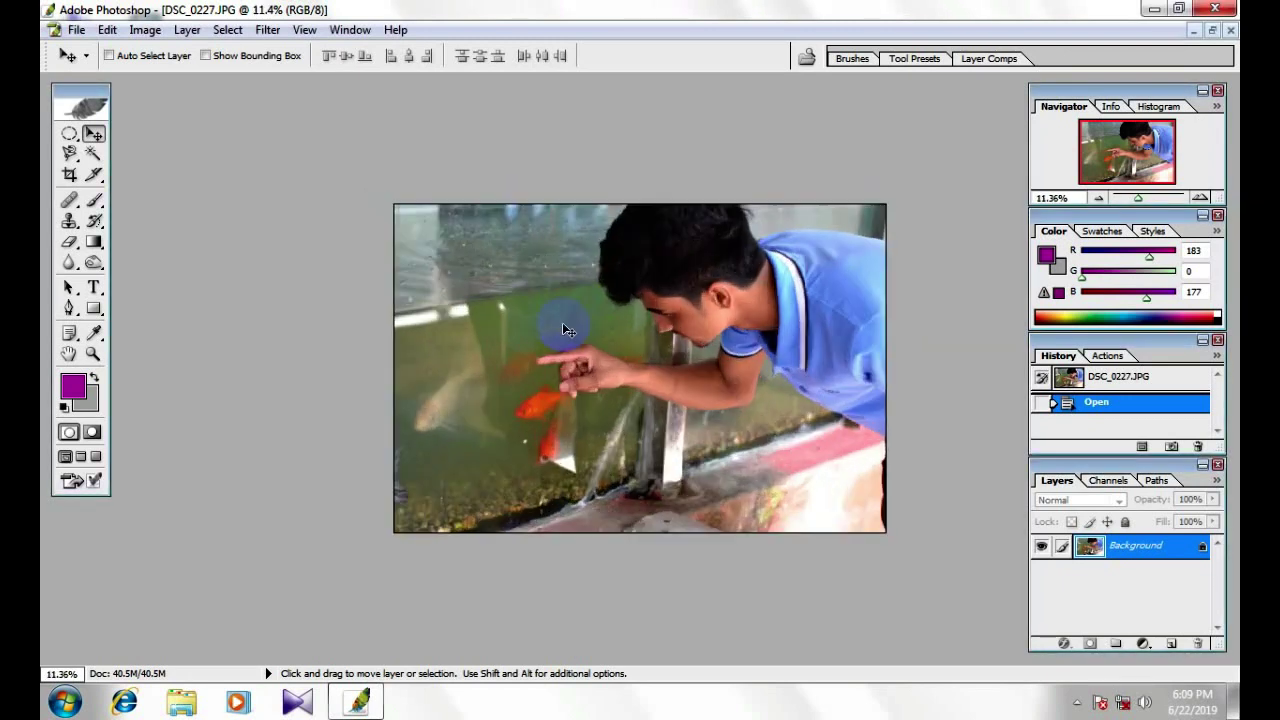
left_click(584, 316)
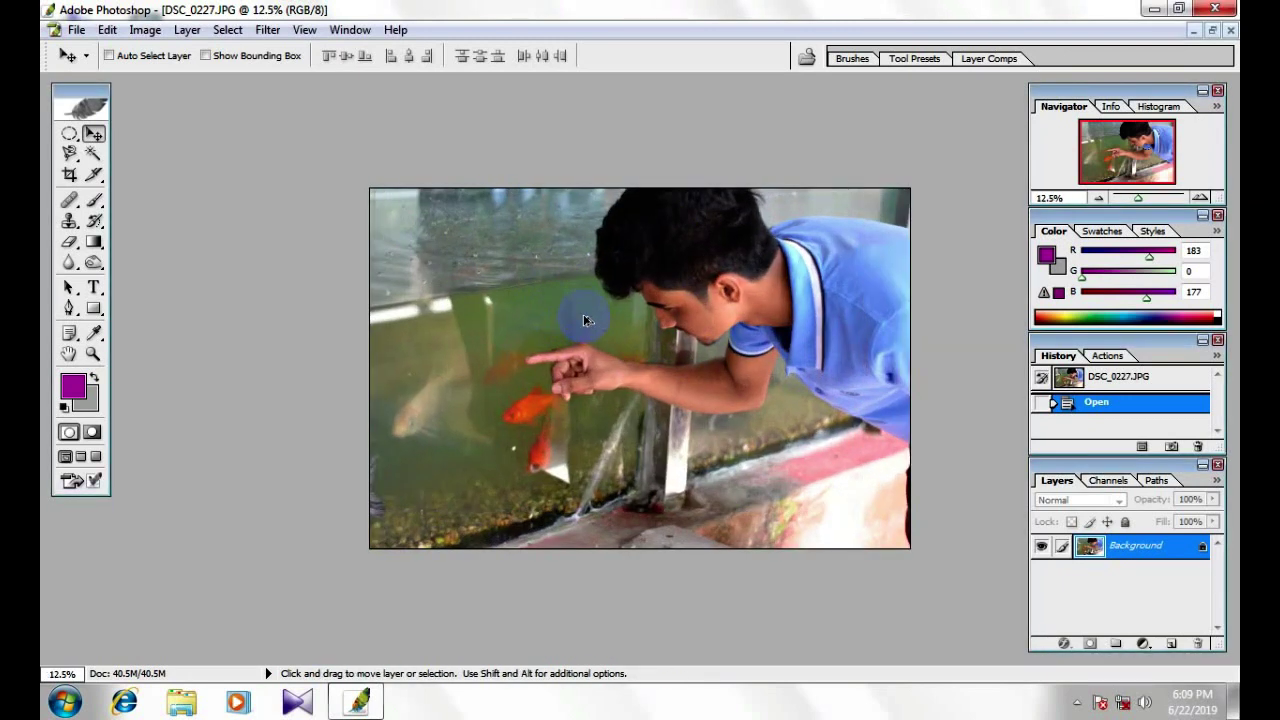
left_click(584, 315)
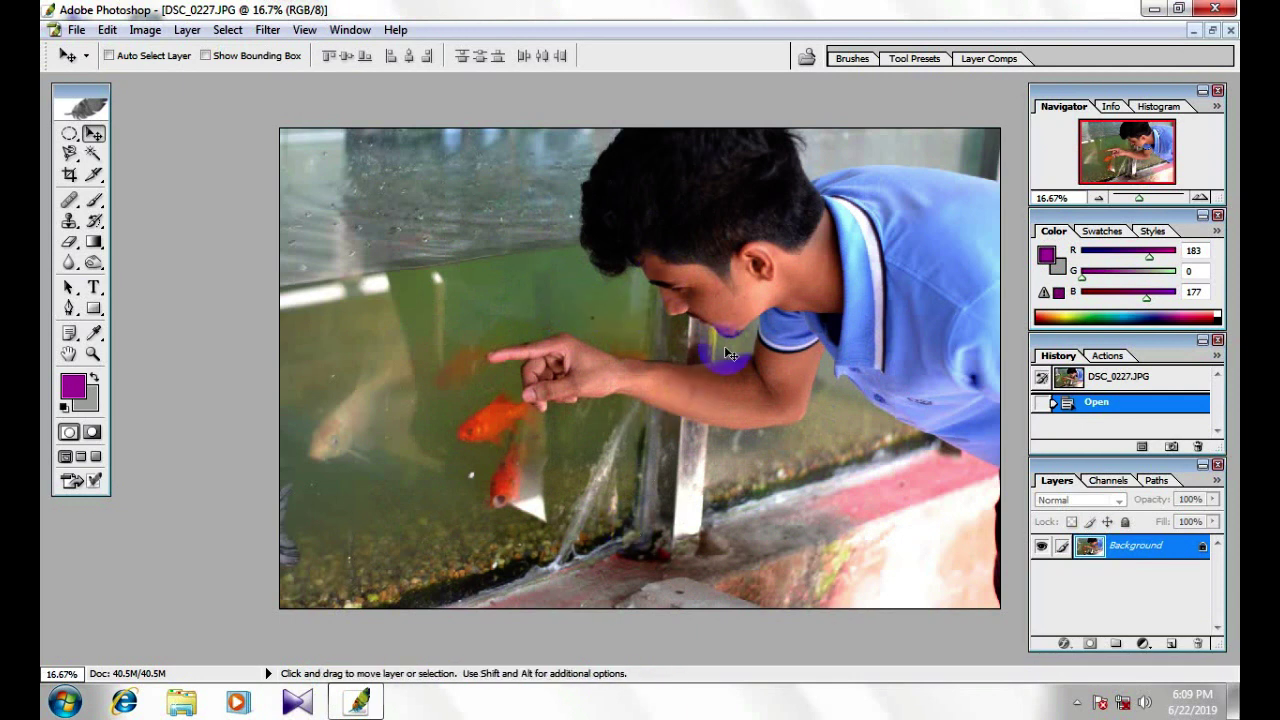
left_click(145, 29)
mouse_move(187, 79)
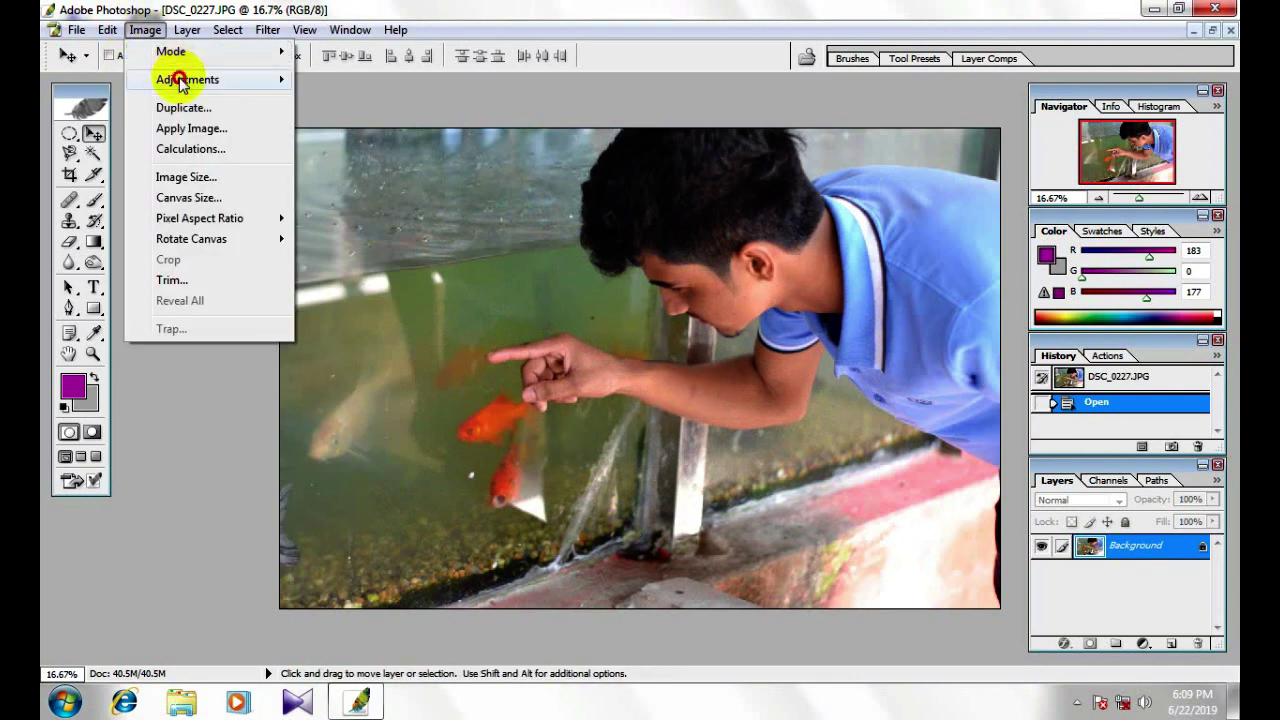
In Selective Color, lower black in Reds and push Yellows black to +100.
left_click(362, 314)
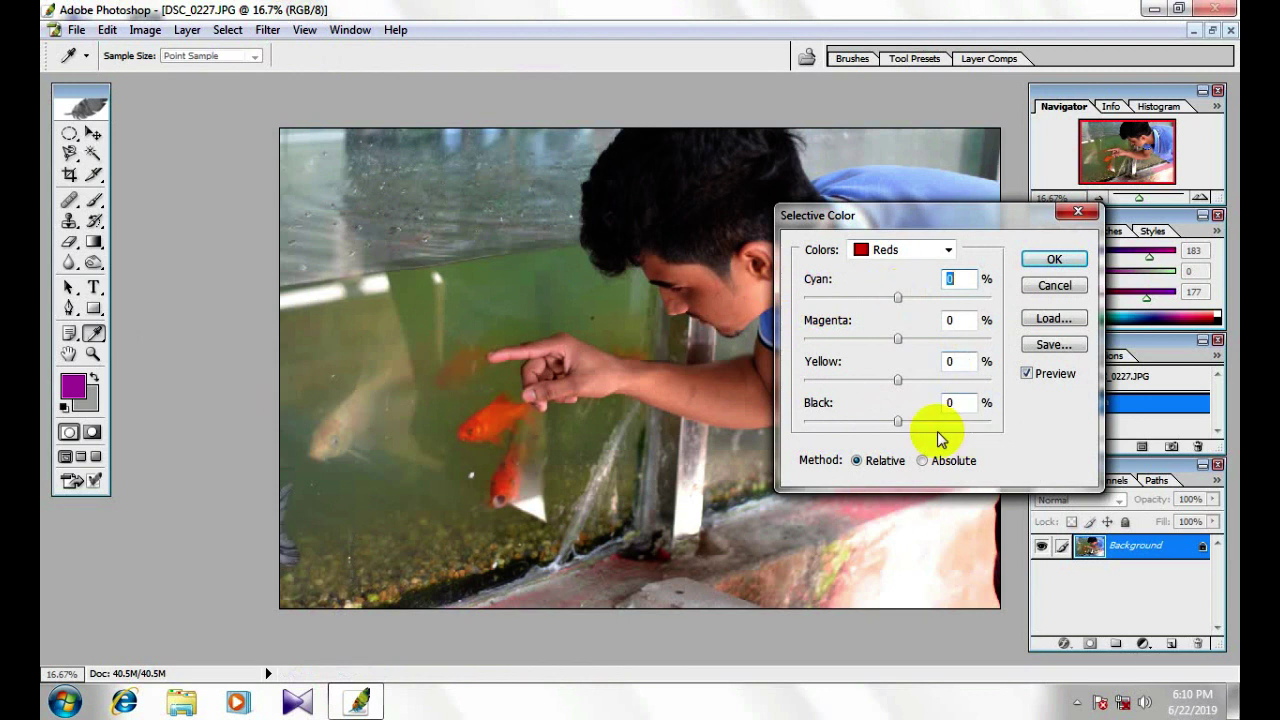
mouse_move(911, 428)
left_mouse_down()
mouse_move(966, 423)
mouse_move(881, 428)
left_mouse_up()
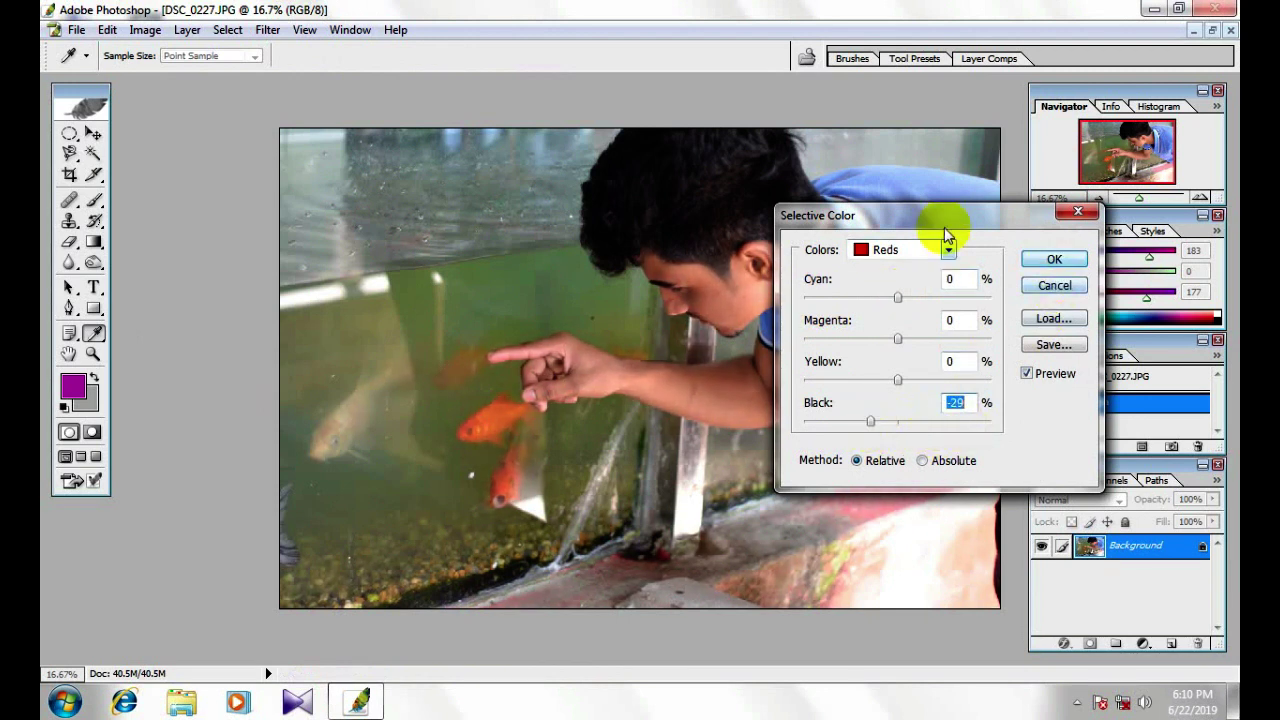
left_click_drag(944, 226, 1072, 292)
left_click(1077, 316)
left_click(1010, 347)
left_click_drag(1026, 487, 1113, 485)
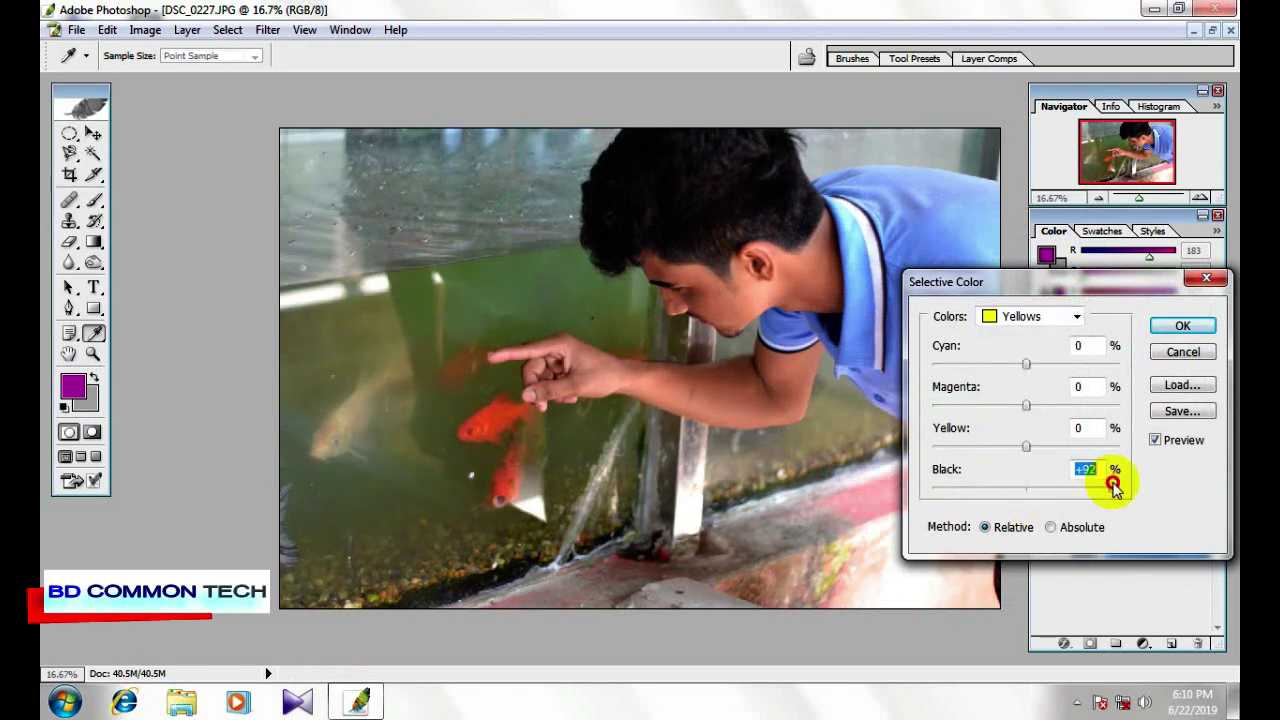
left_click_drag(1020, 487, 1125, 485)
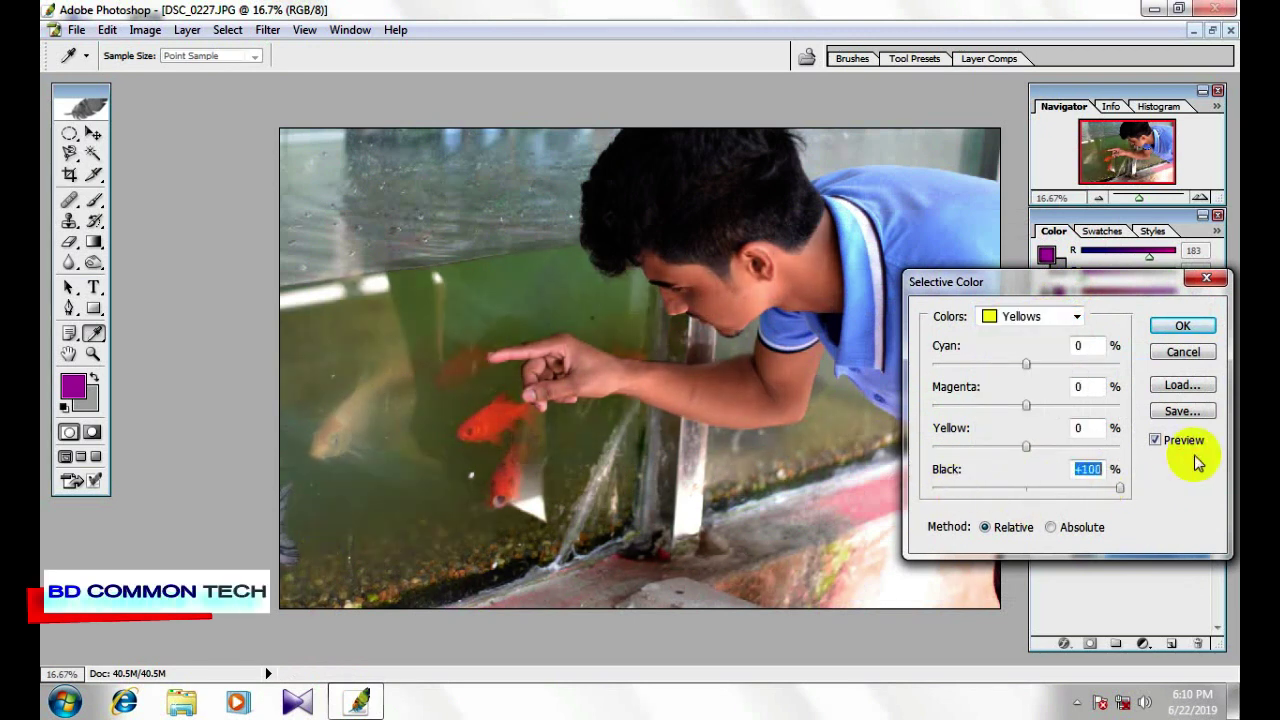
Set Yellows to Cyan −89, Magenta +44, Yellow −54, then apply a Curves step.
left_click_drag(944, 387, 943, 374)
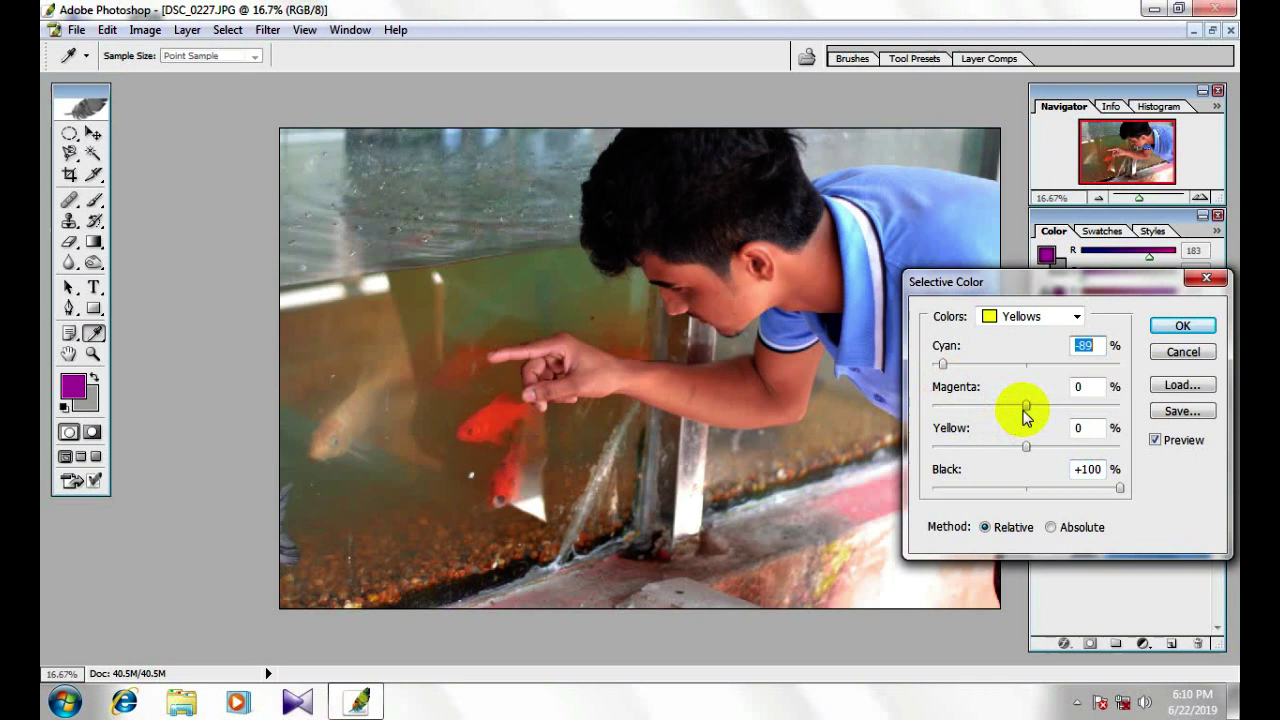
mouse_move(1065, 410)
left_mouse_down()
mouse_move(943, 408)
mouse_move(1105, 410)
left_mouse_up()
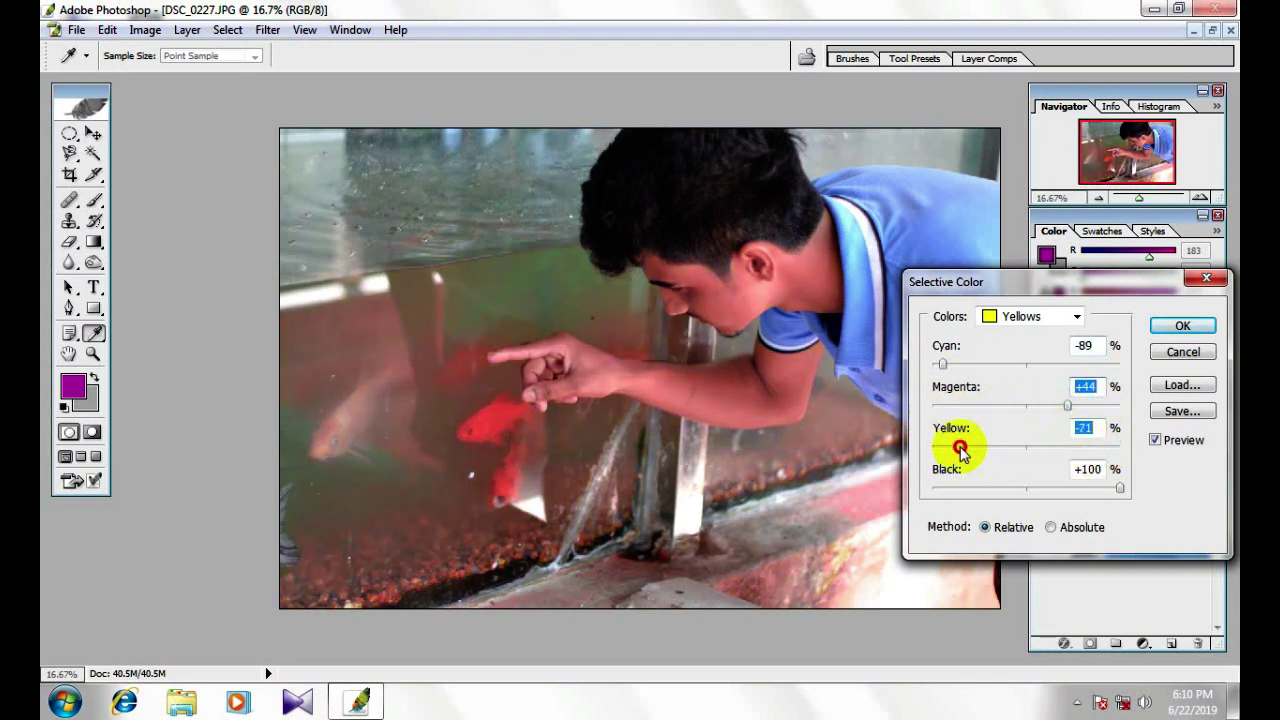
left_click(1162, 333)
key("ctrl+m")
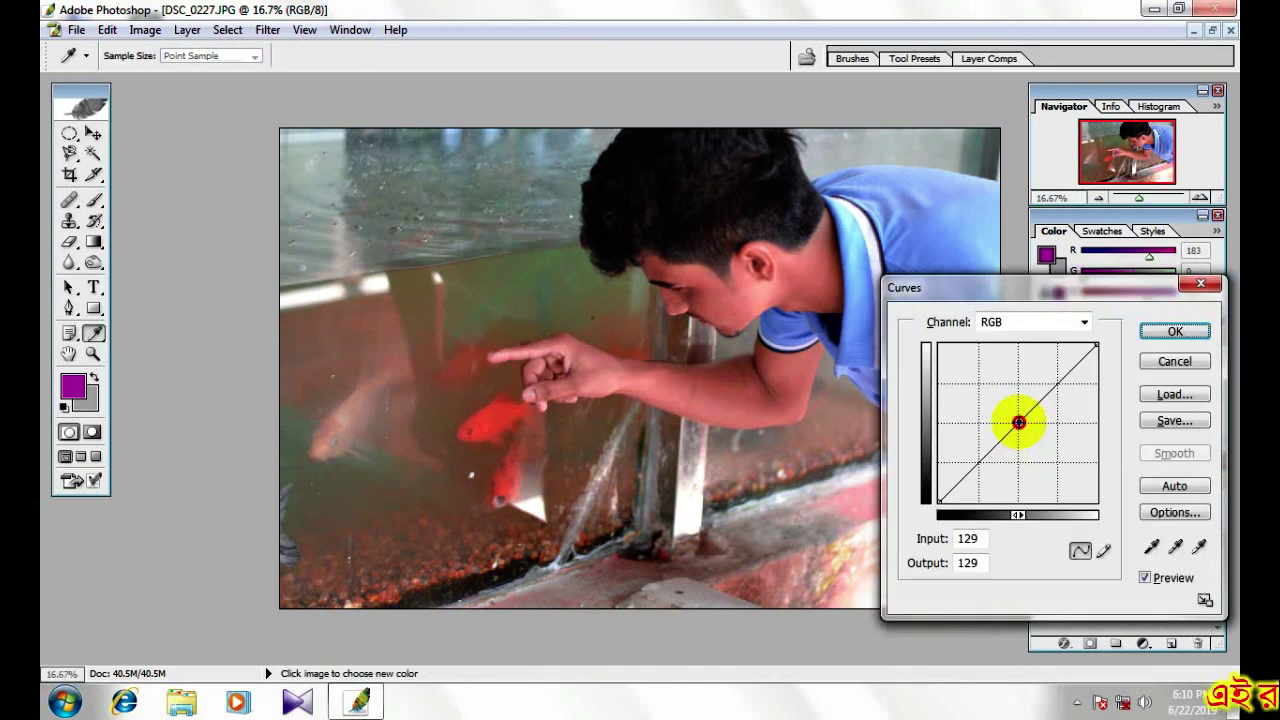
left_click(1175, 331)
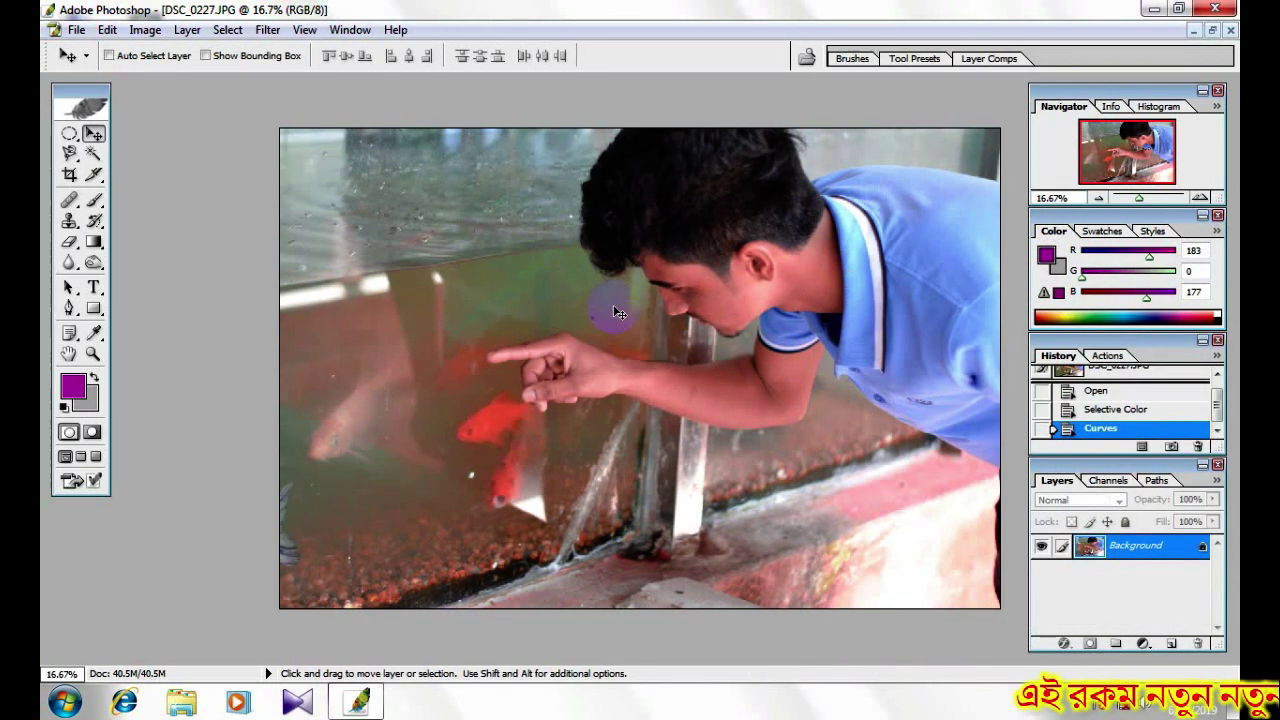
Recolour the sampled blue shirt red with Replace Color: Fuzziness 200, Hue +137, Saturation +30, Lightness −14.
left_click(145, 29)
mouse_move(187, 79)
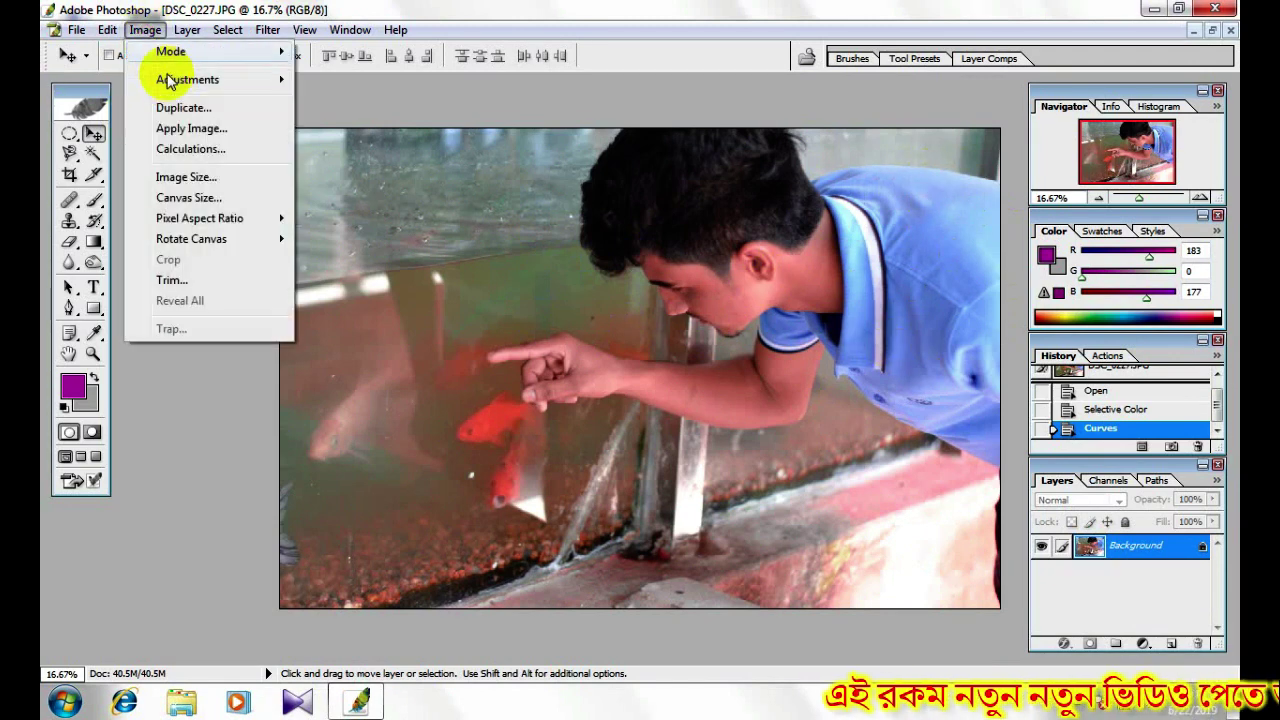
left_click(360, 293)
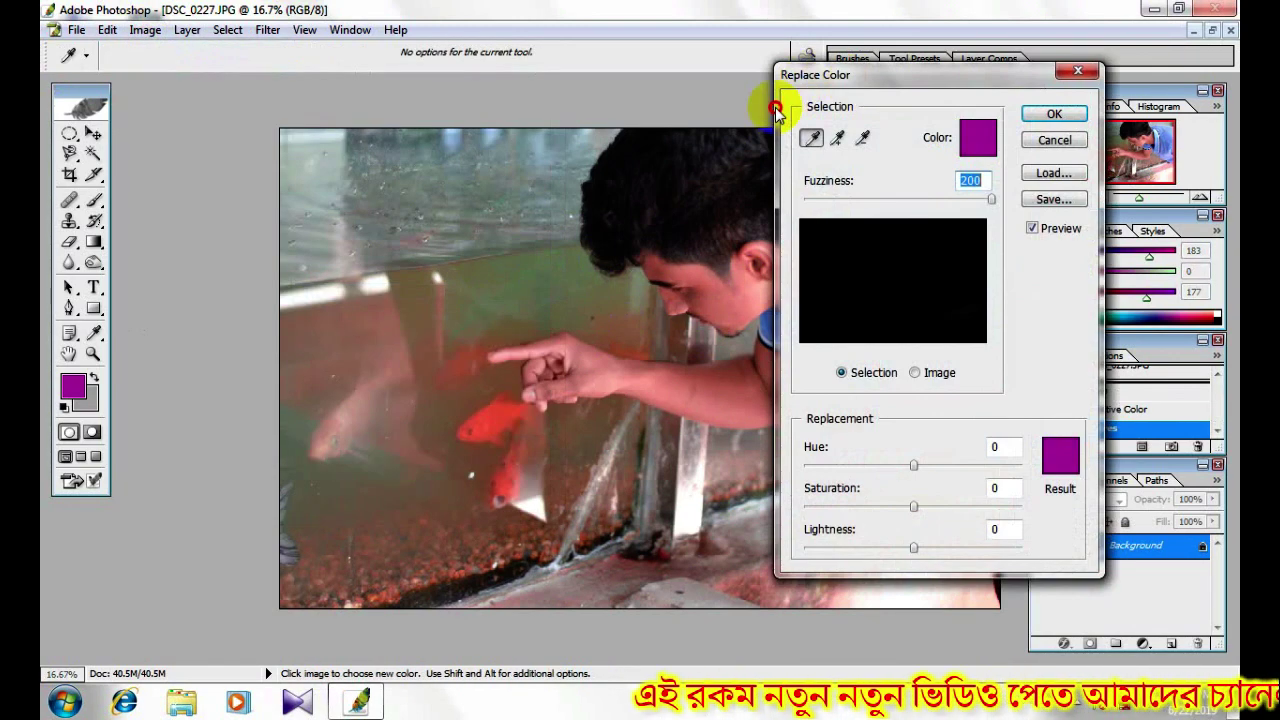
left_click_drag(778, 82, 299, 110)
left_click(915, 250)
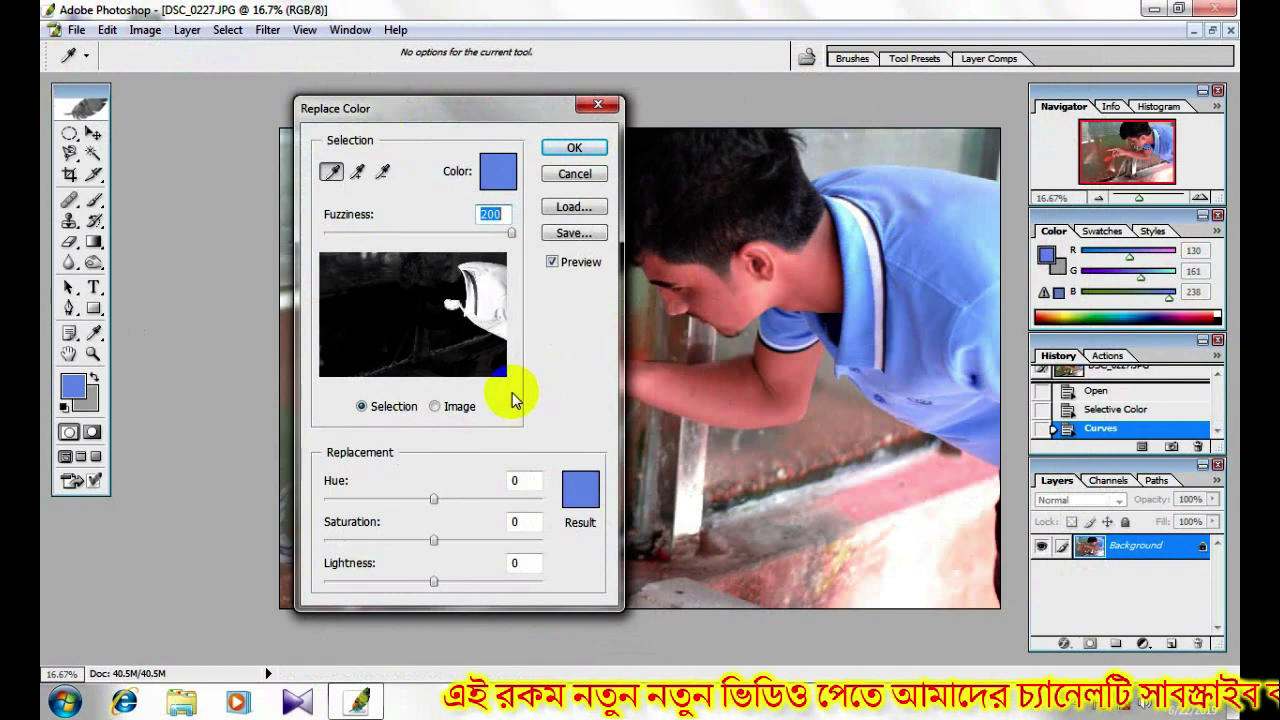
left_click_drag(434, 498, 518, 498)
mouse_move(434, 540)
left_mouse_down()
mouse_move(558, 538)
mouse_move(463, 540)
left_mouse_up()
mouse_move(434, 581)
left_mouse_down()
mouse_move(402, 588)
mouse_move(430, 583)
left_mouse_up()
mouse_move(453, 541)
left_mouse_down()
mouse_move(418, 588)
mouse_move(452, 541)
left_mouse_up()
left_click_drag(518, 505, 516, 505)
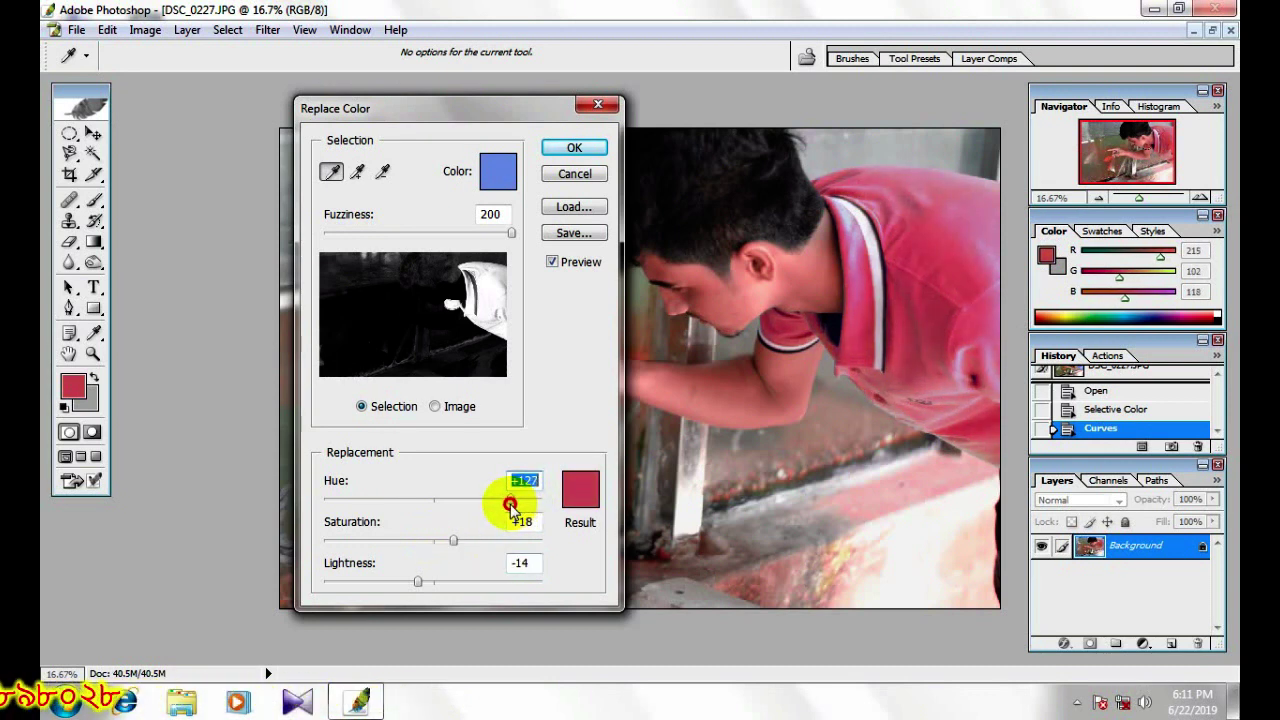
left_click_drag(465, 545, 474, 545)
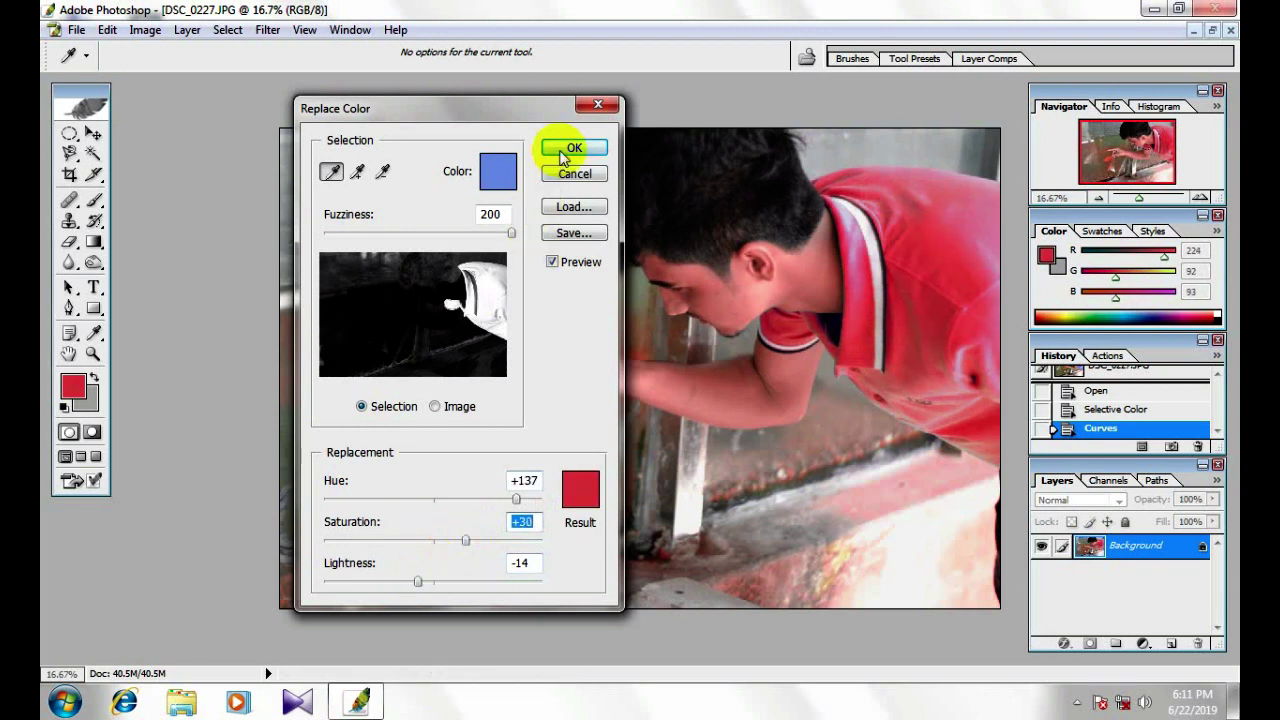
left_click(562, 152)
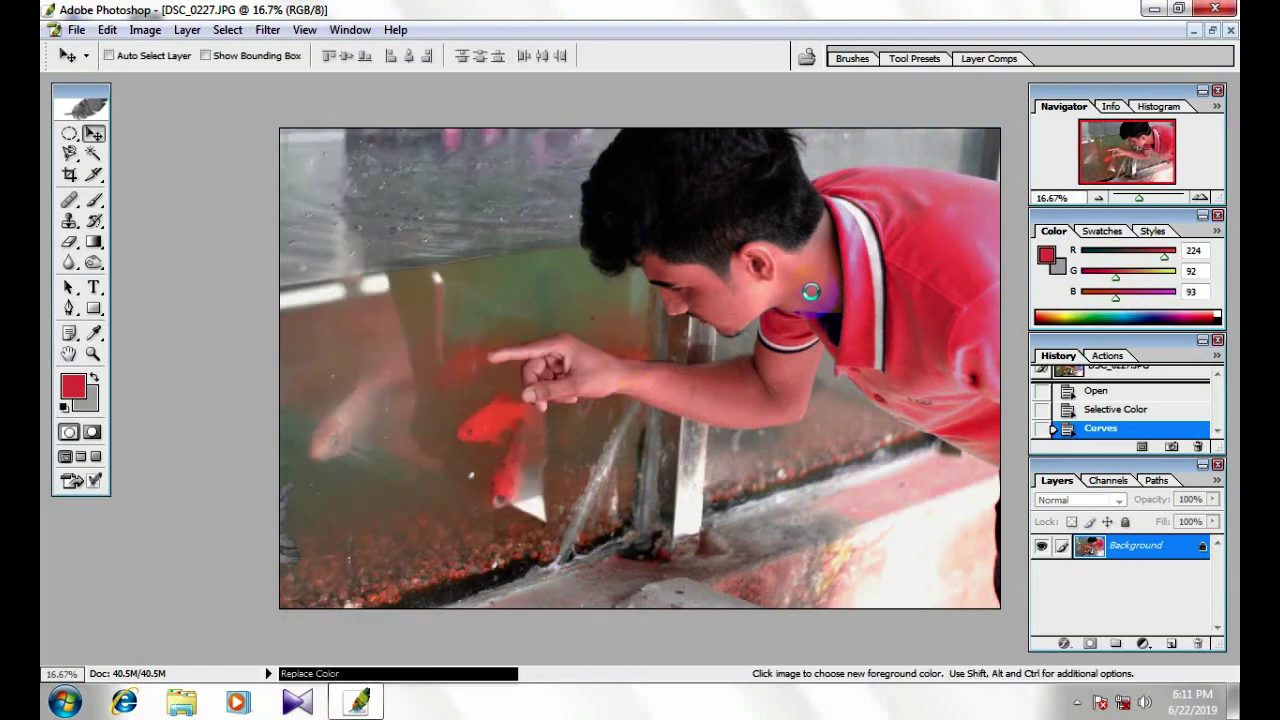
Tint the photo's midtones pinker with Color Balance values +21, −1, +25.
left_click(597, 341, "alt")
left_click(600, 340, "alt")
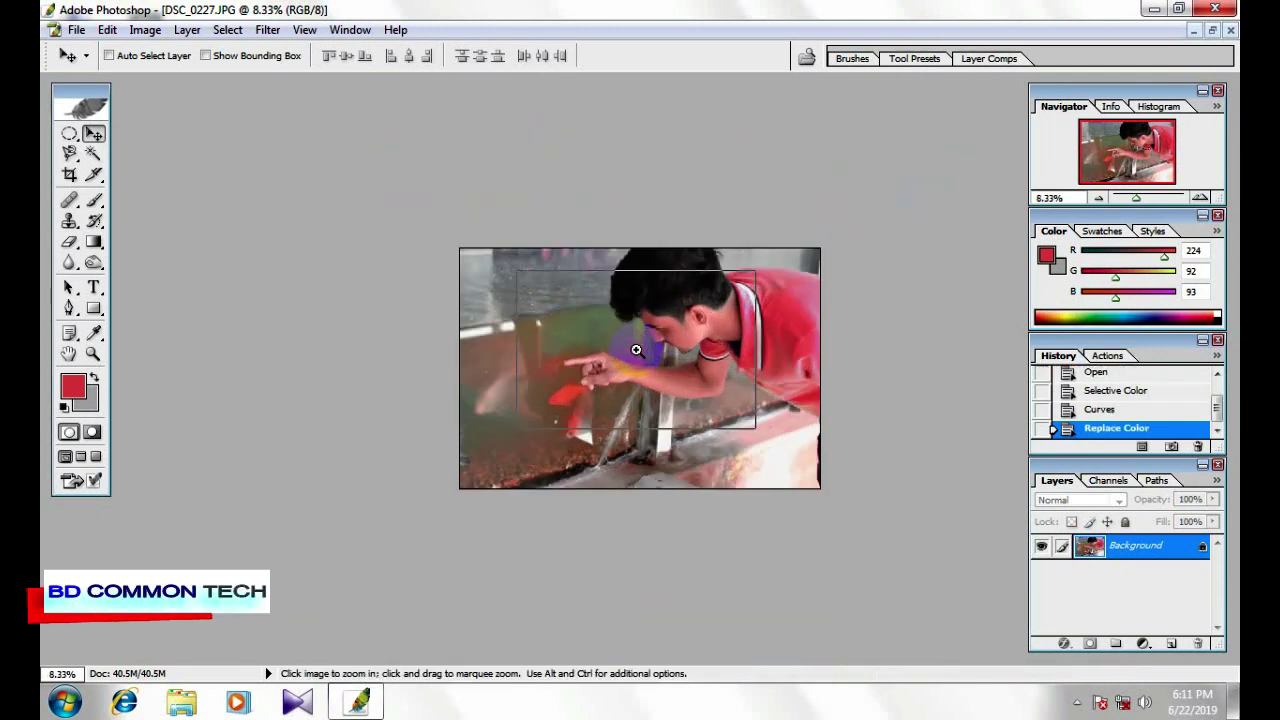
left_click(625, 344)
left_click(630, 349)
key("ctrl+b")
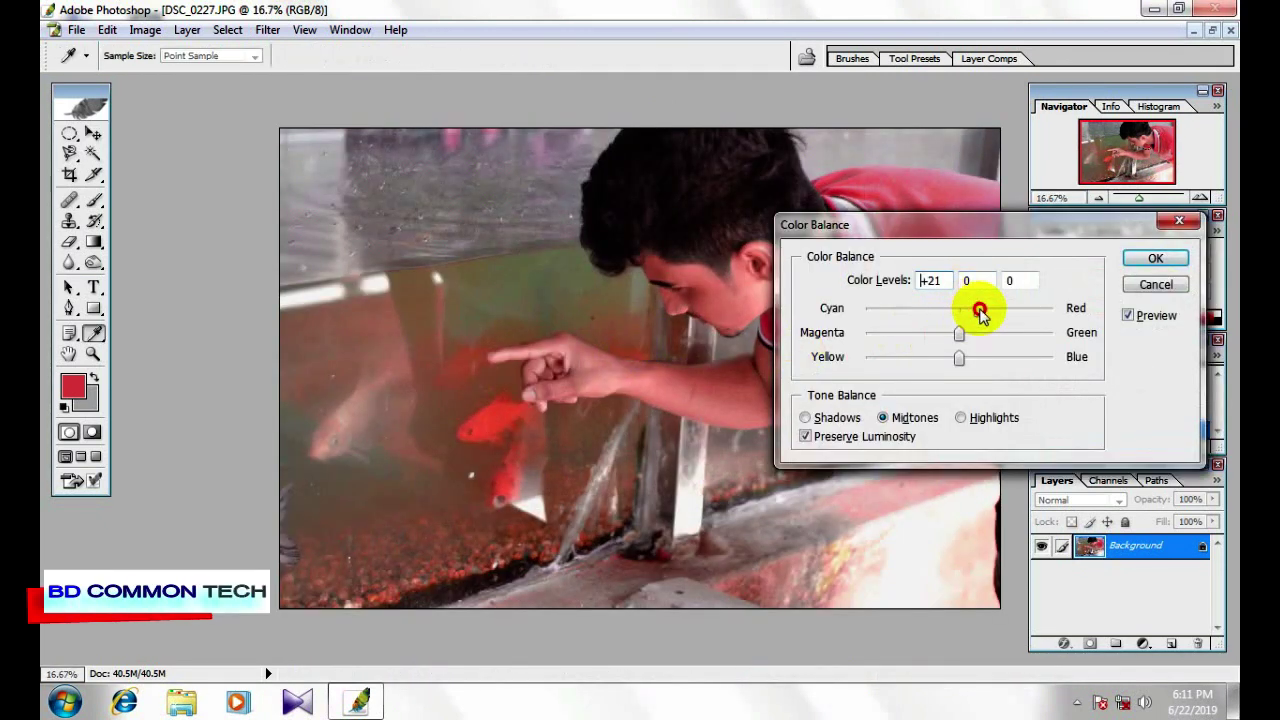
mouse_move(959, 357)
left_mouse_down()
mouse_move(985, 360)
mouse_move(941, 335)
mouse_move(993, 339)
left_mouse_up()
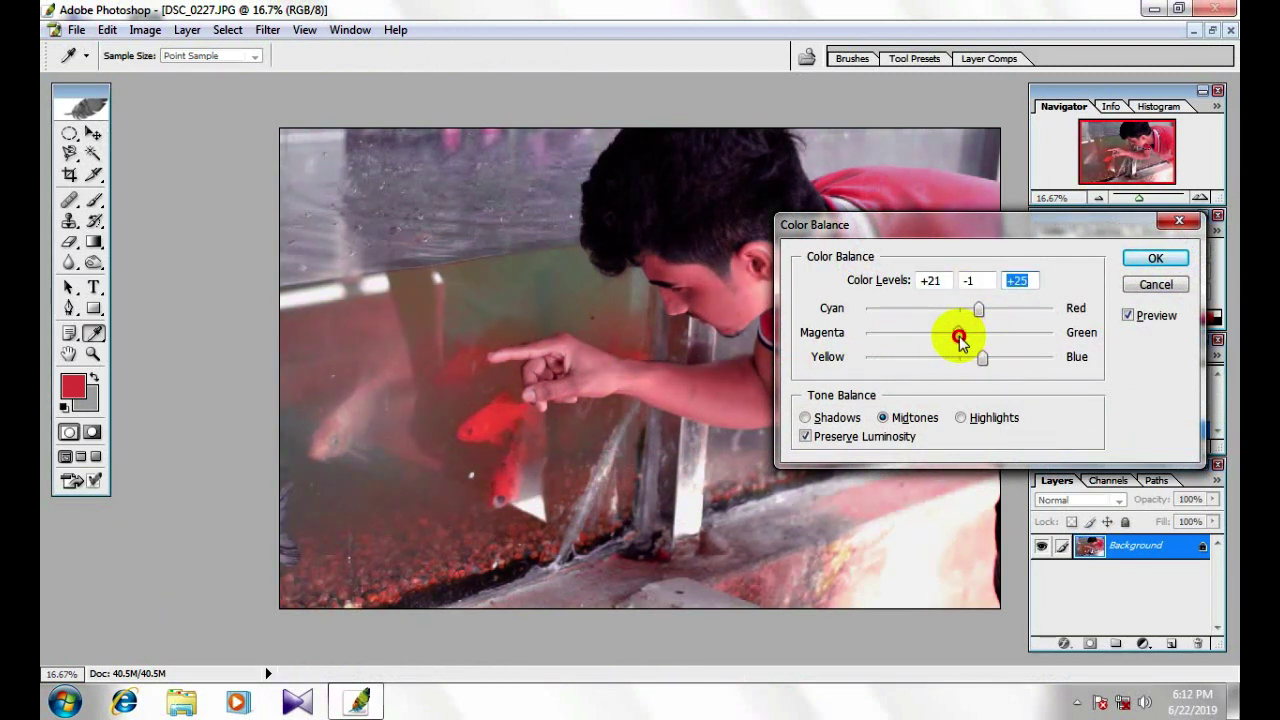
left_click(1128, 259)
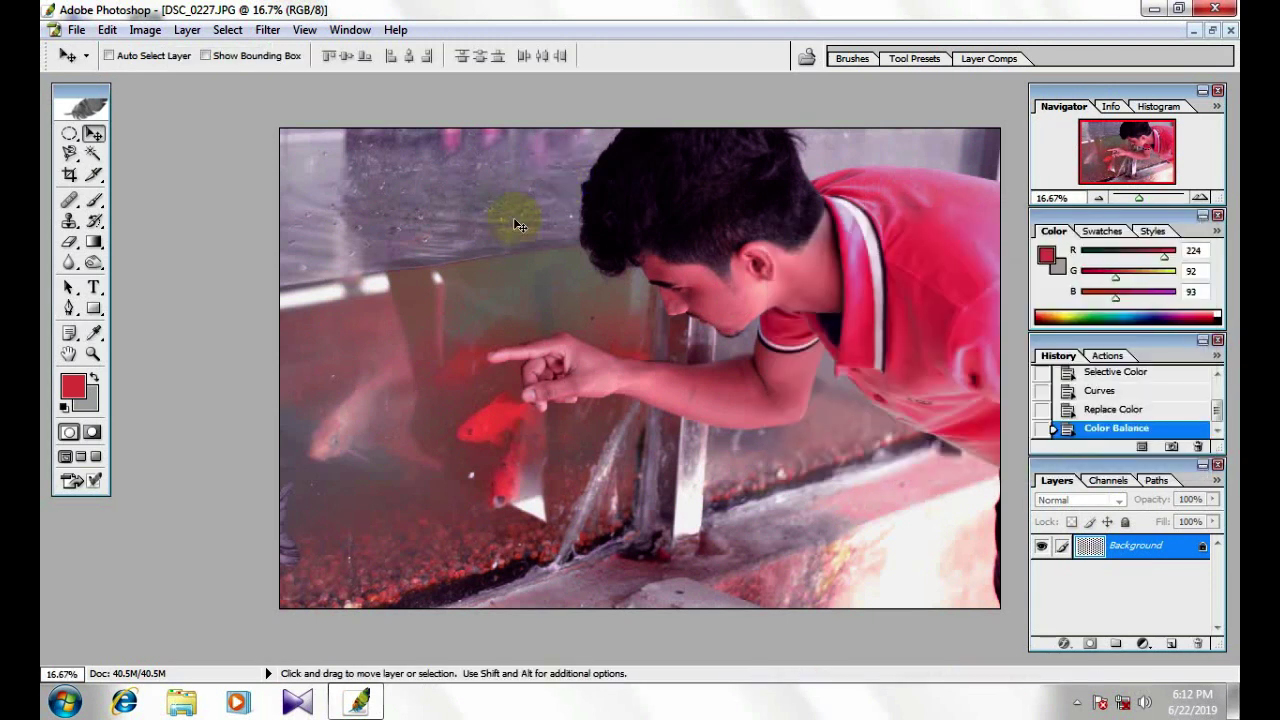
left_click(145, 29)
mouse_move(187, 79)
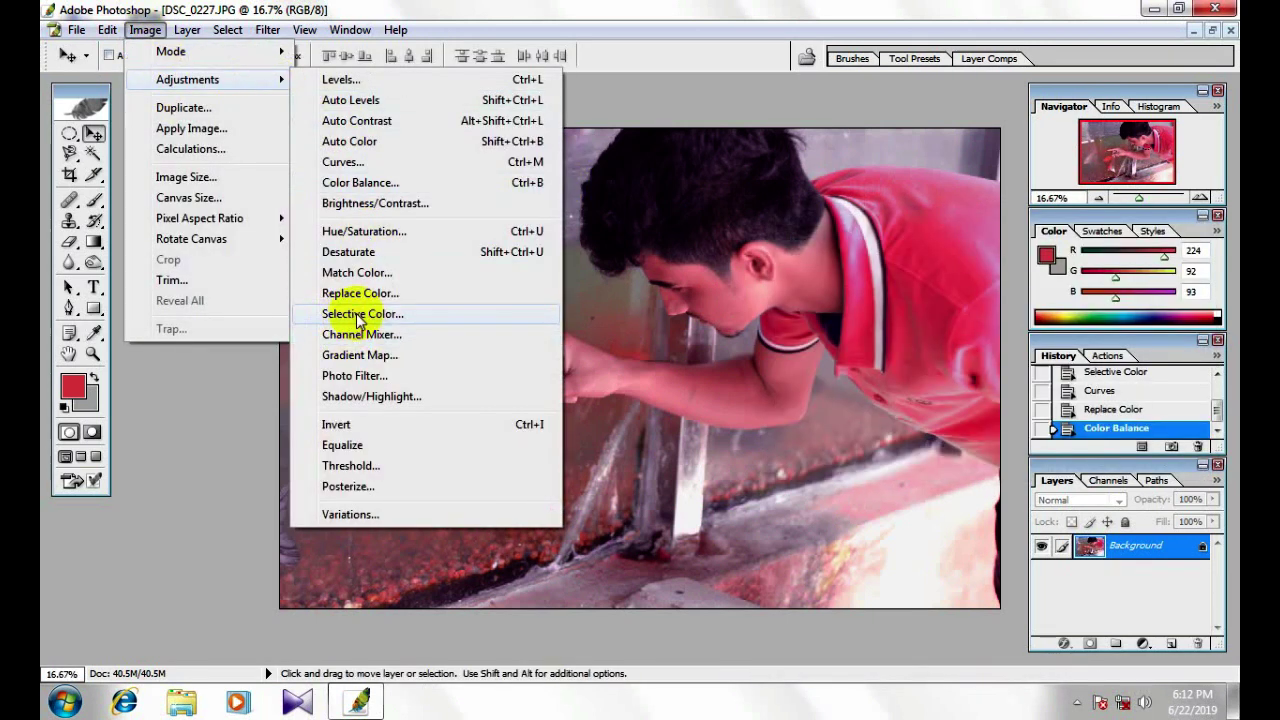
Add black to the Blacks colour range with Selective Color.
left_click(358, 314)
left_click(1053, 316)
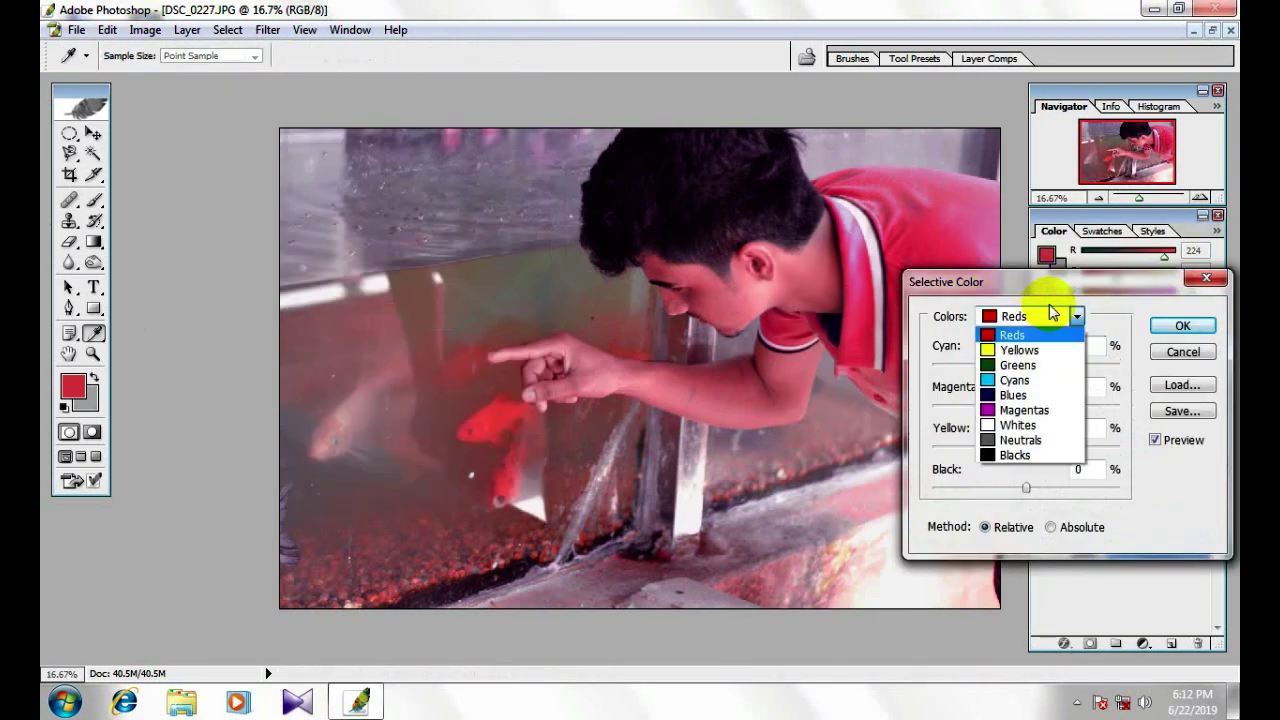
left_click(1012, 456)
left_click_drag(1025, 488, 1055, 489)
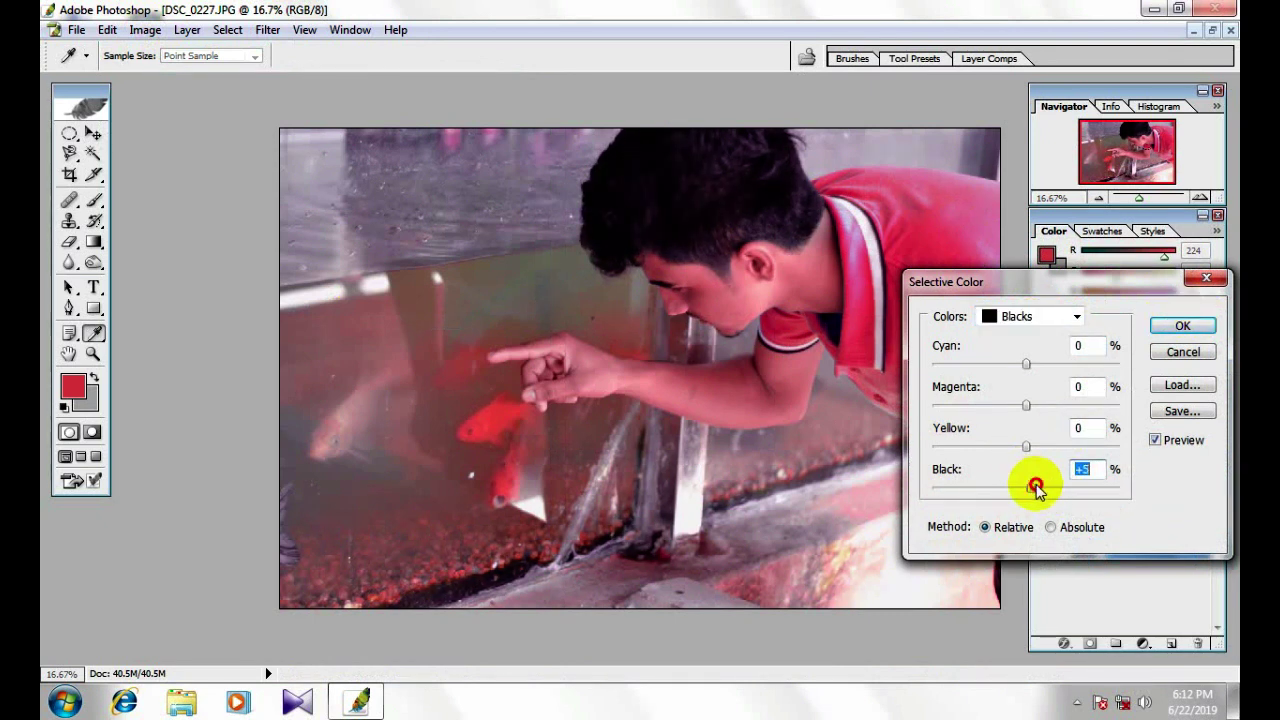
left_click(1198, 332)
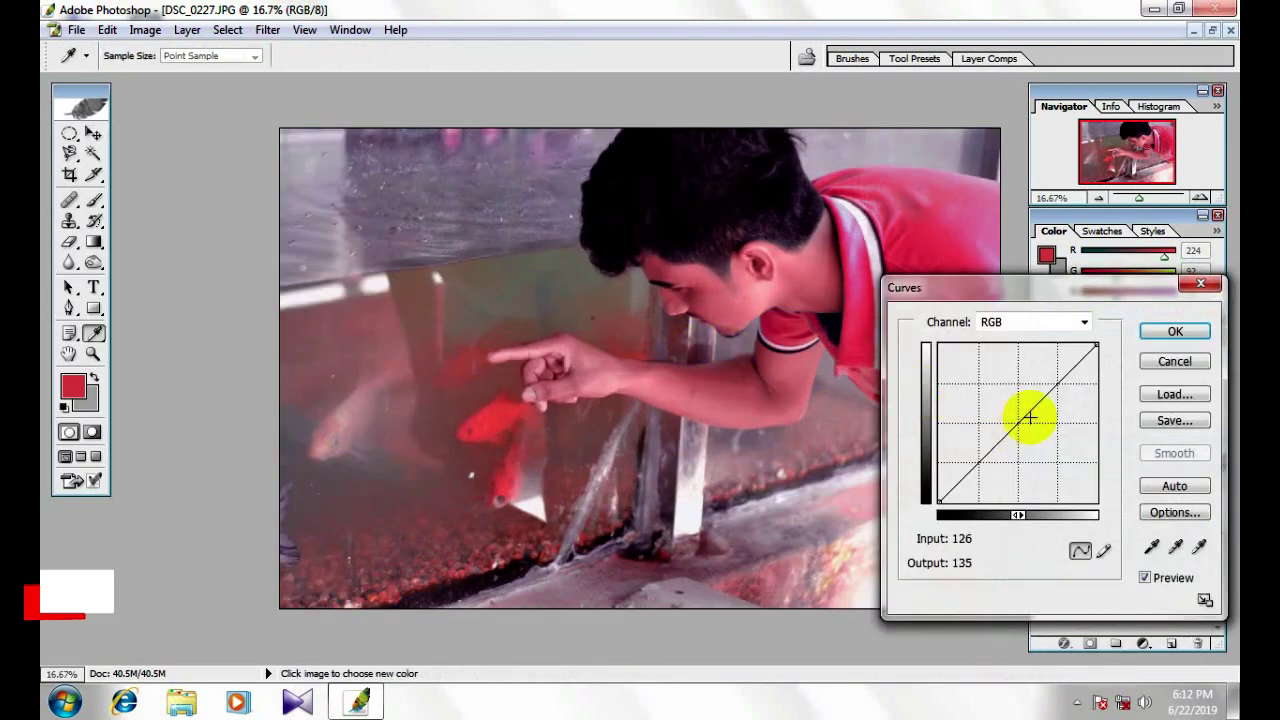
Brighten the whole photo by raising the Curves midpoint.
mouse_move(1023, 416)
left_mouse_down()
mouse_move(1001, 413)
mouse_move(1011, 423)
left_mouse_up()
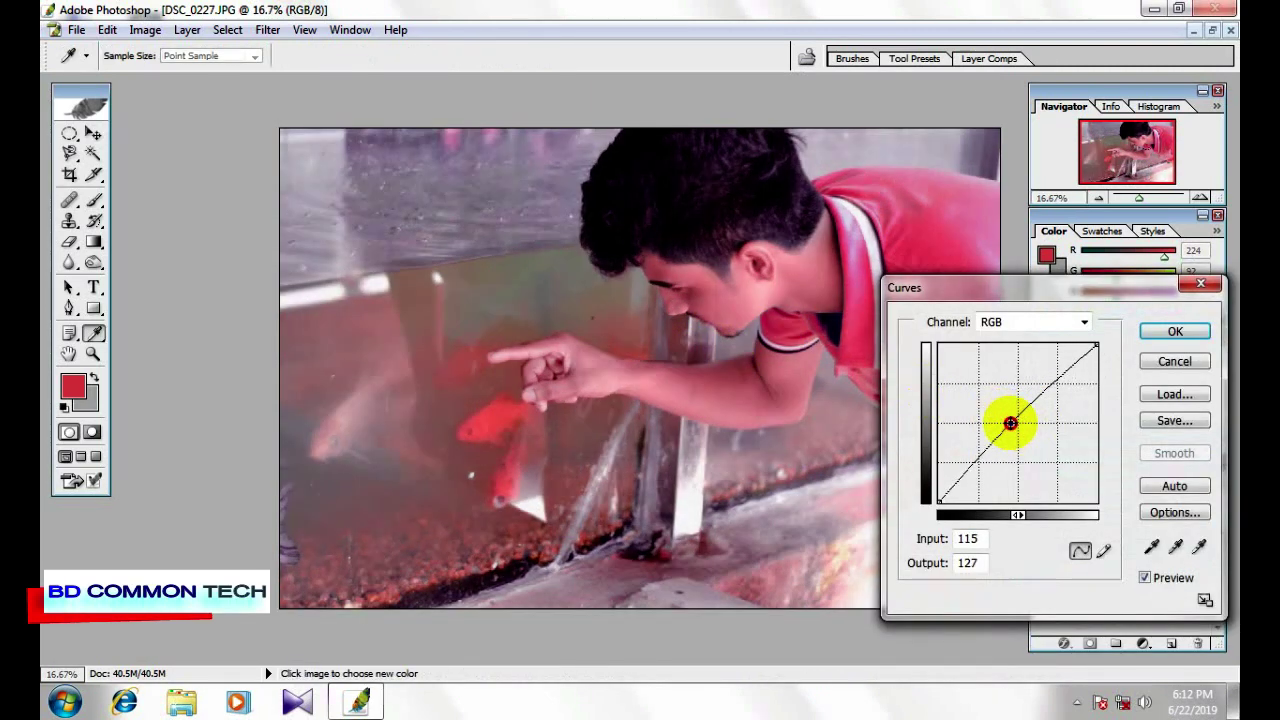
left_click(1178, 333)
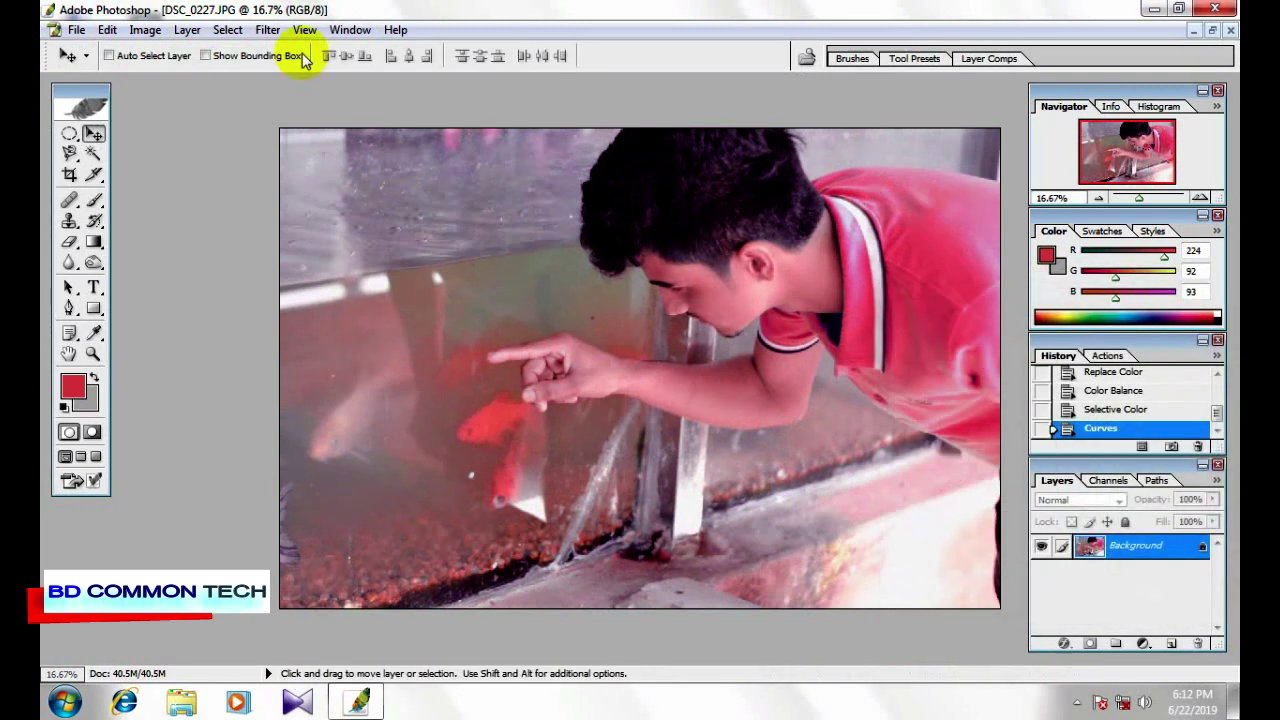
left_click(145, 29)
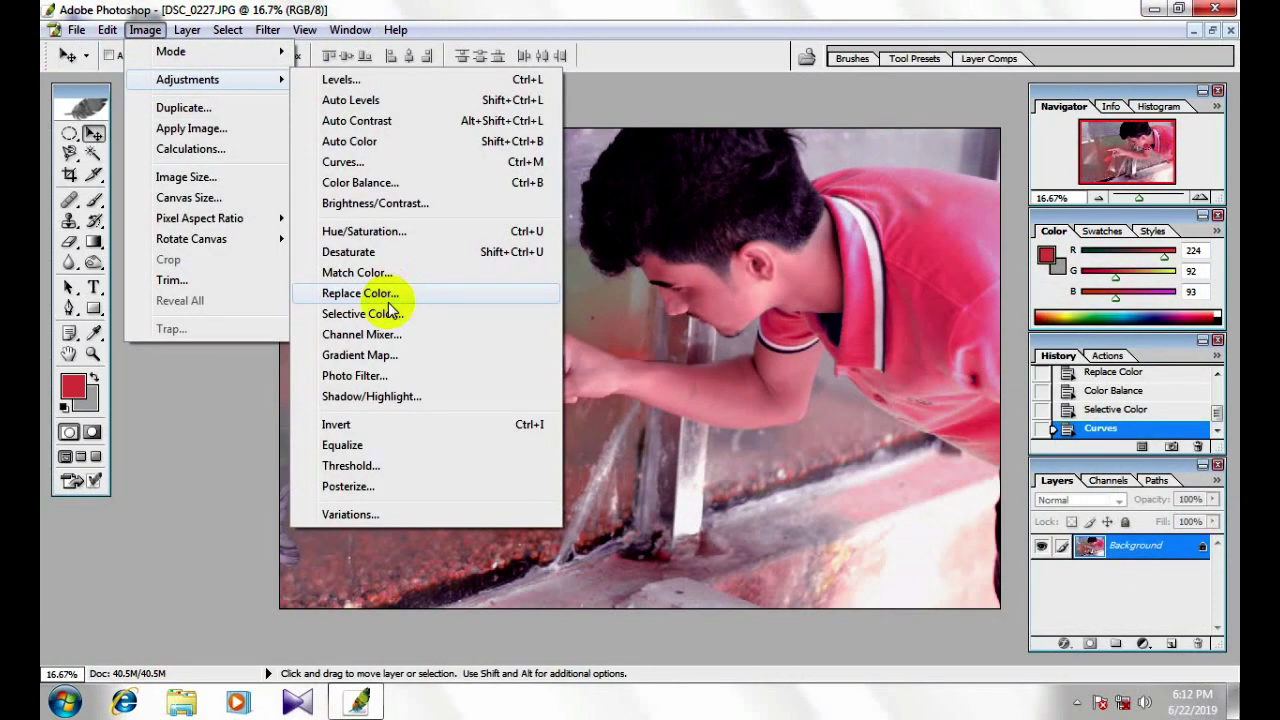
left_click(370, 293)
left_click_drag(443, 112, 860, 112)
left_click(400, 197)
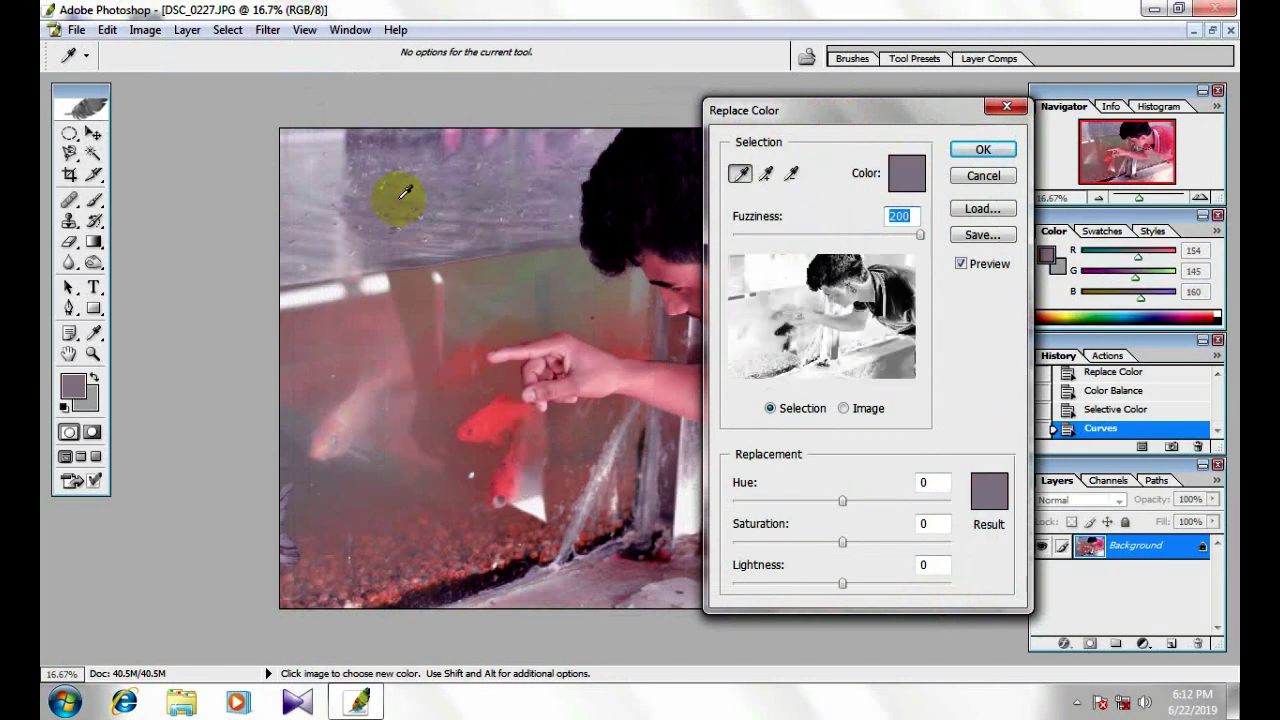
left_click(492, 426)
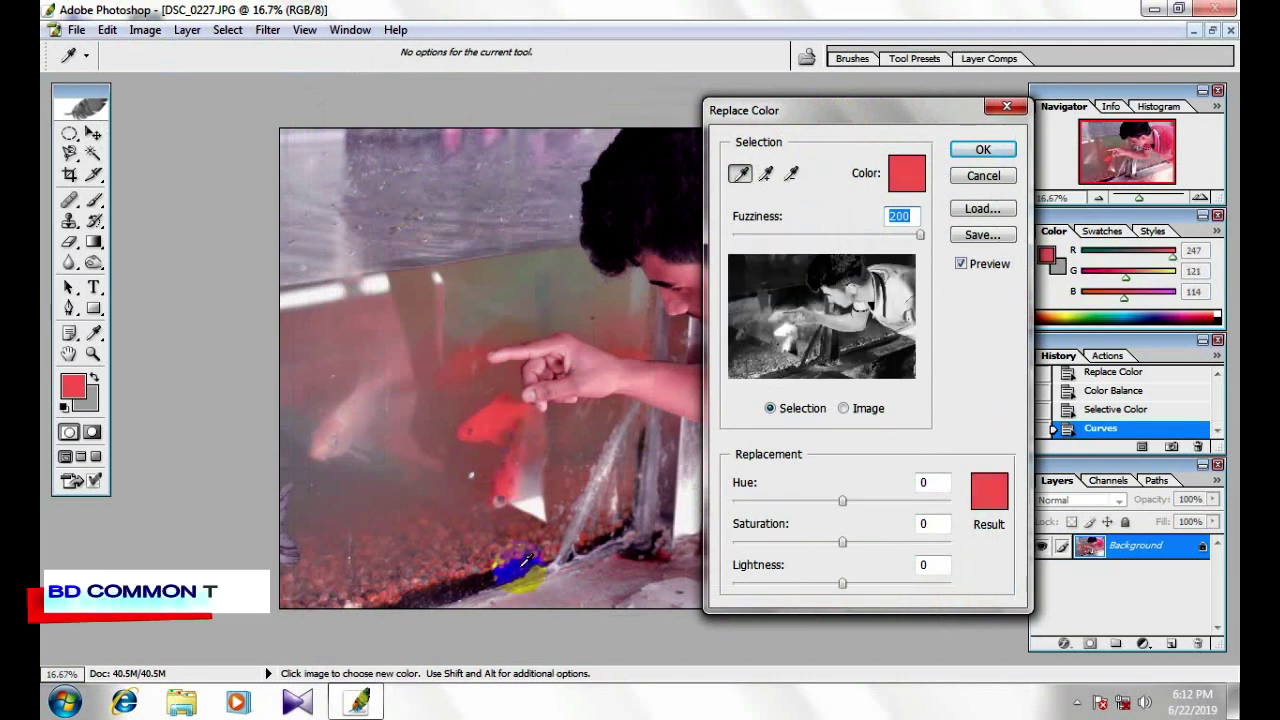
left_click(551, 594)
left_click_drag(920, 234, 775, 234)
left_click(500, 405)
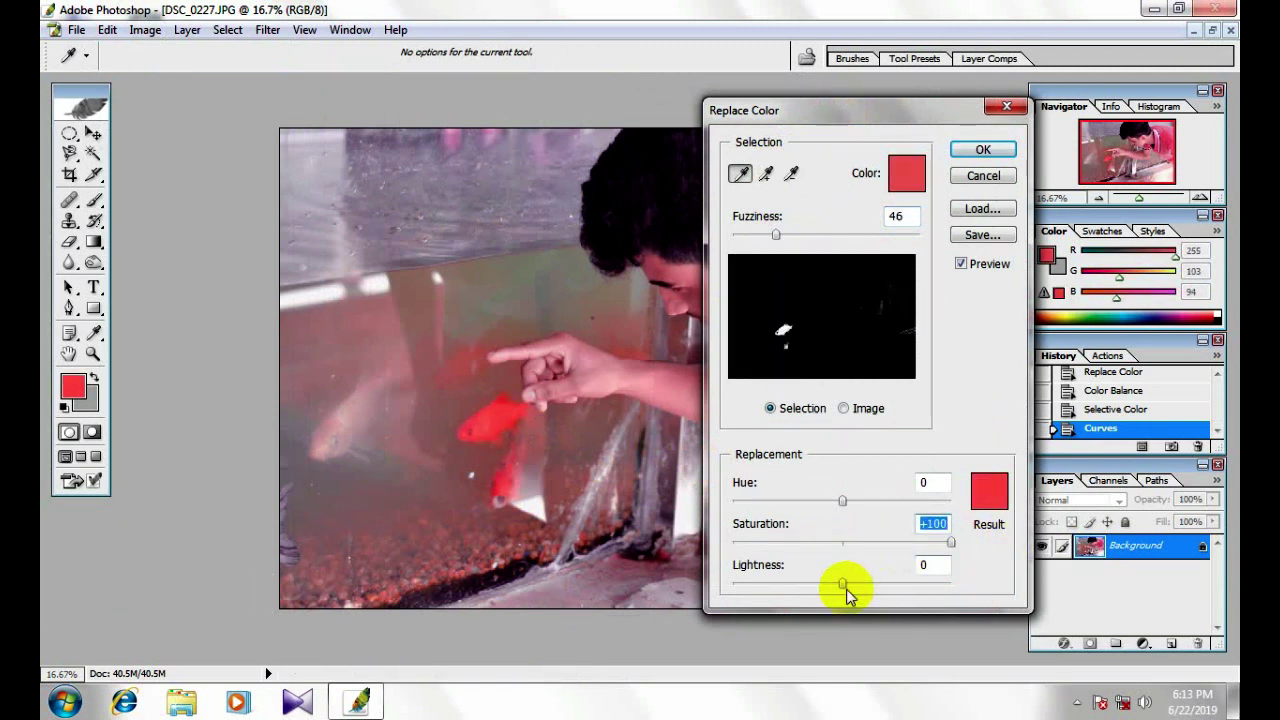
left_click_drag(846, 591, 789, 580)
mouse_move(880, 508)
left_mouse_down()
mouse_move(892, 510)
mouse_move(852, 500)
left_mouse_up()
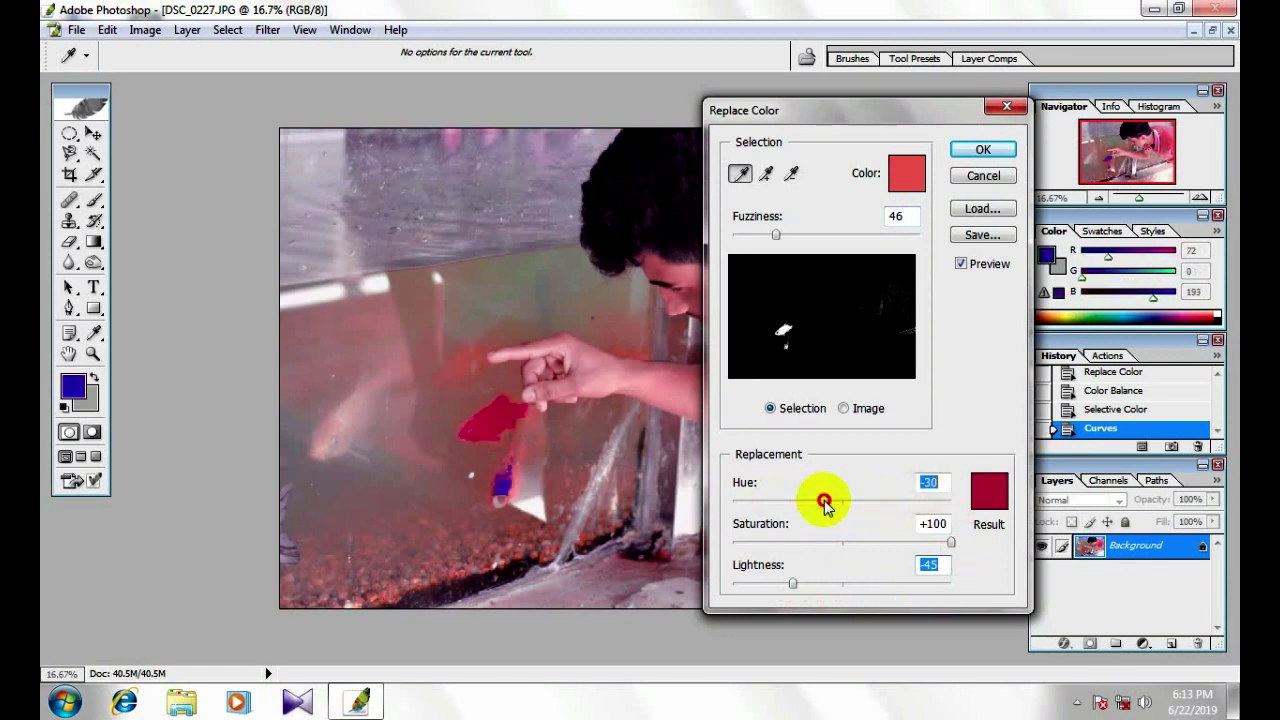
left_click_drag(844, 503, 902, 498)
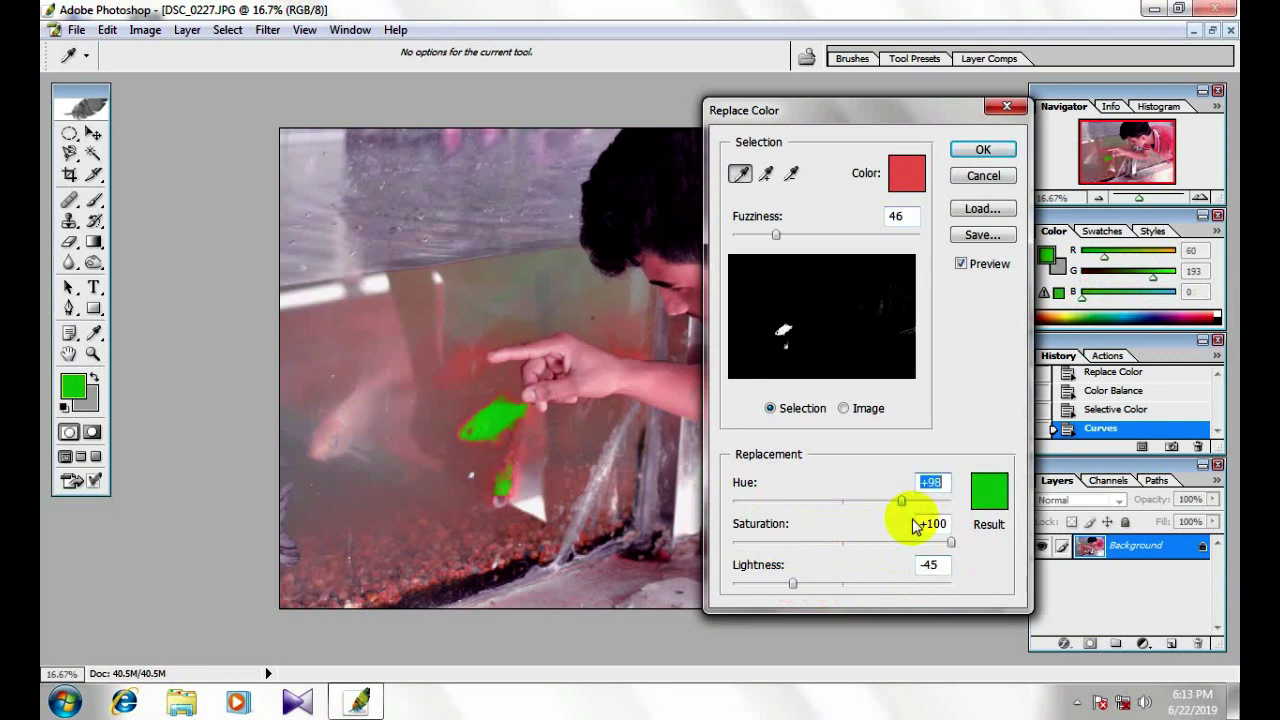
left_click_drag(907, 548, 847, 541)
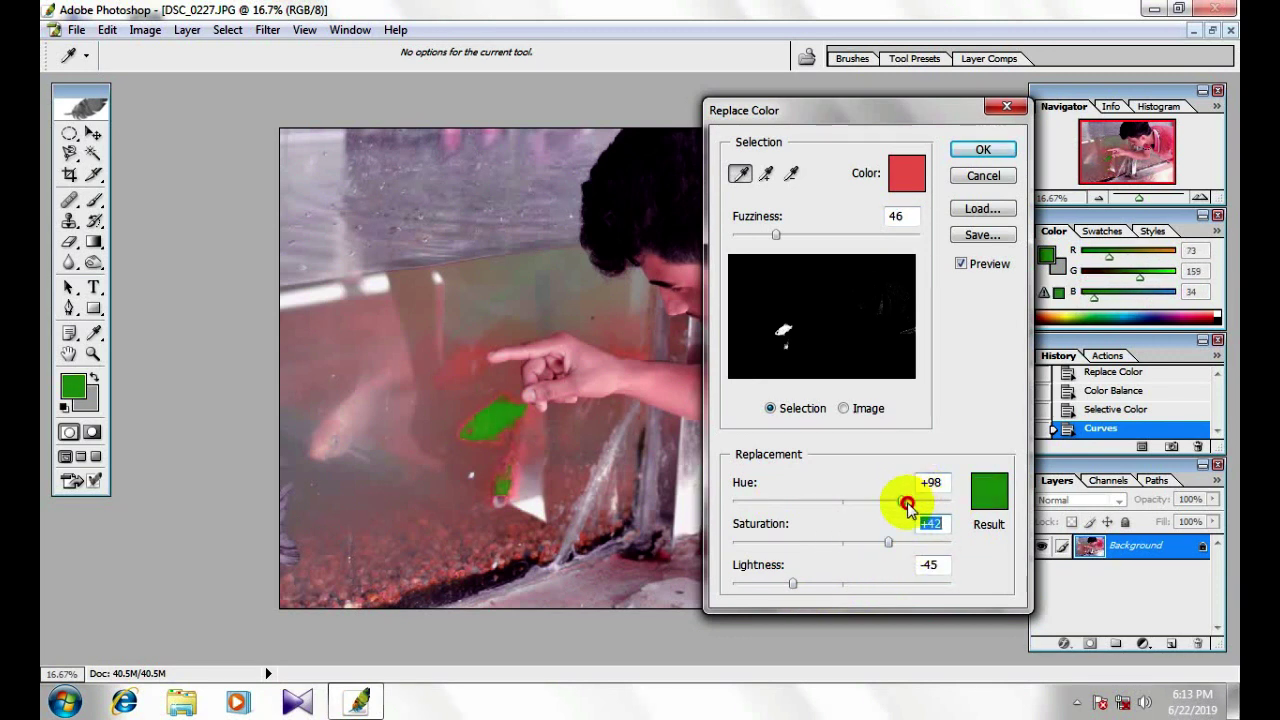
left_click_drag(813, 590, 839, 590)
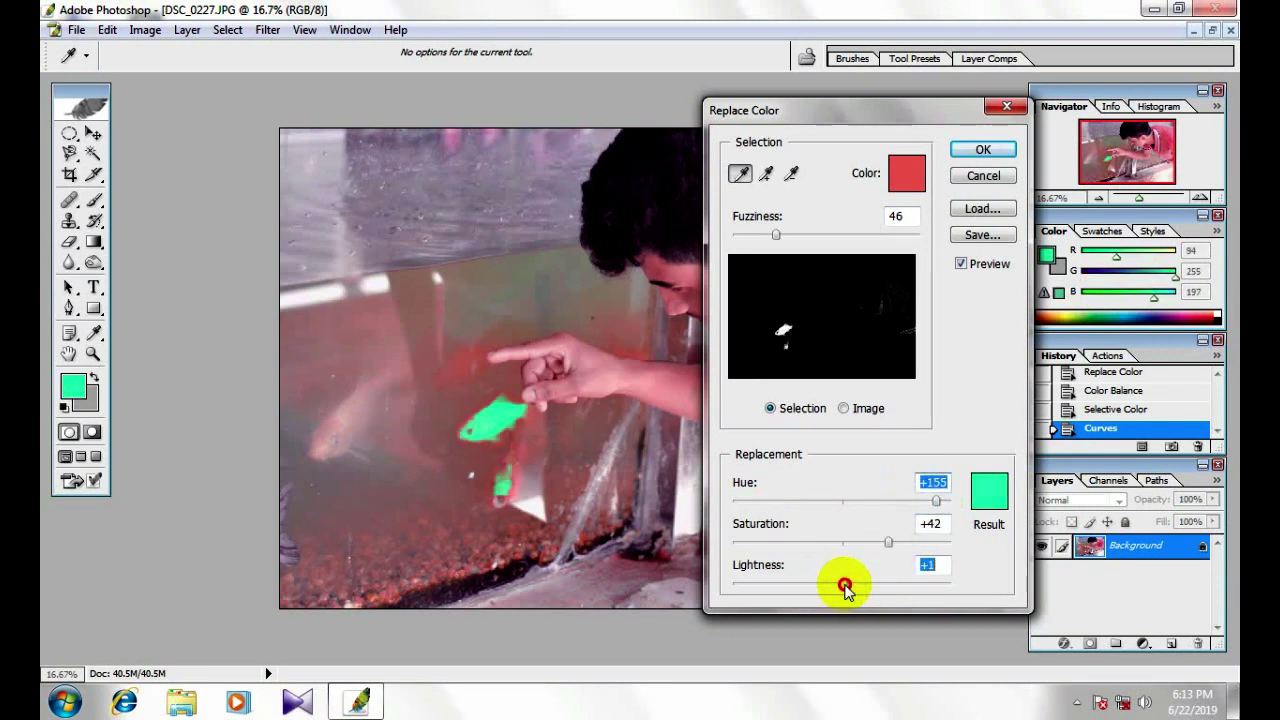
mouse_move(828, 543)
left_mouse_down()
mouse_move(720, 543)
mouse_move(940, 545)
mouse_move(882, 508)
left_mouse_up()
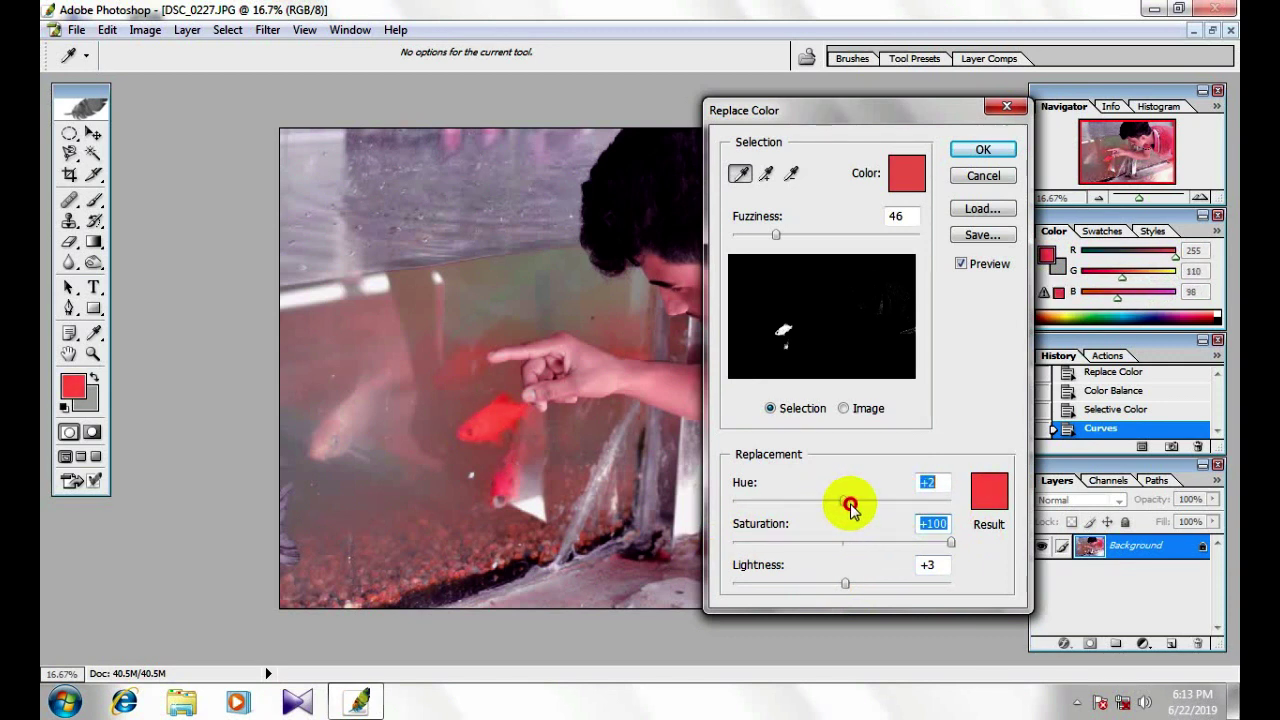
mouse_move(873, 545)
left_mouse_down()
mouse_move(700, 588)
mouse_move(966, 580)
mouse_move(836, 583)
left_mouse_up()
mouse_move(849, 500)
left_mouse_down()
mouse_move(867, 503)
mouse_move(855, 503)
left_mouse_up()
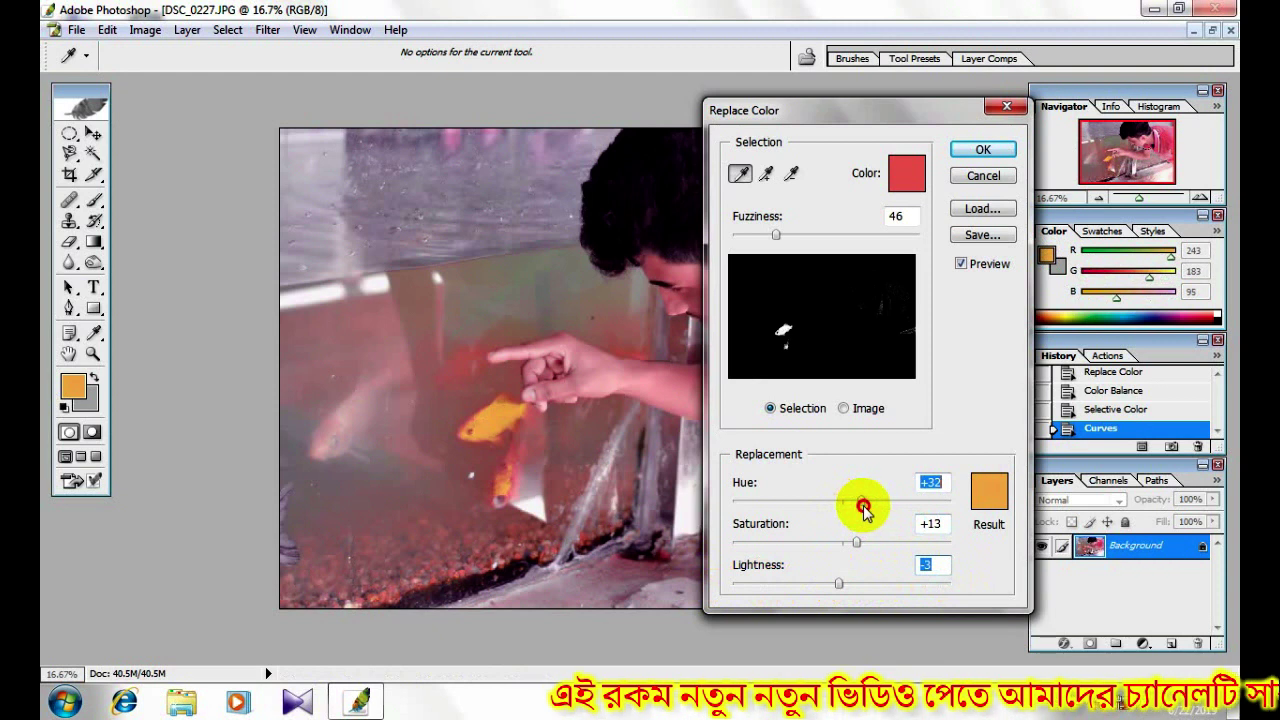
left_click(986, 495)
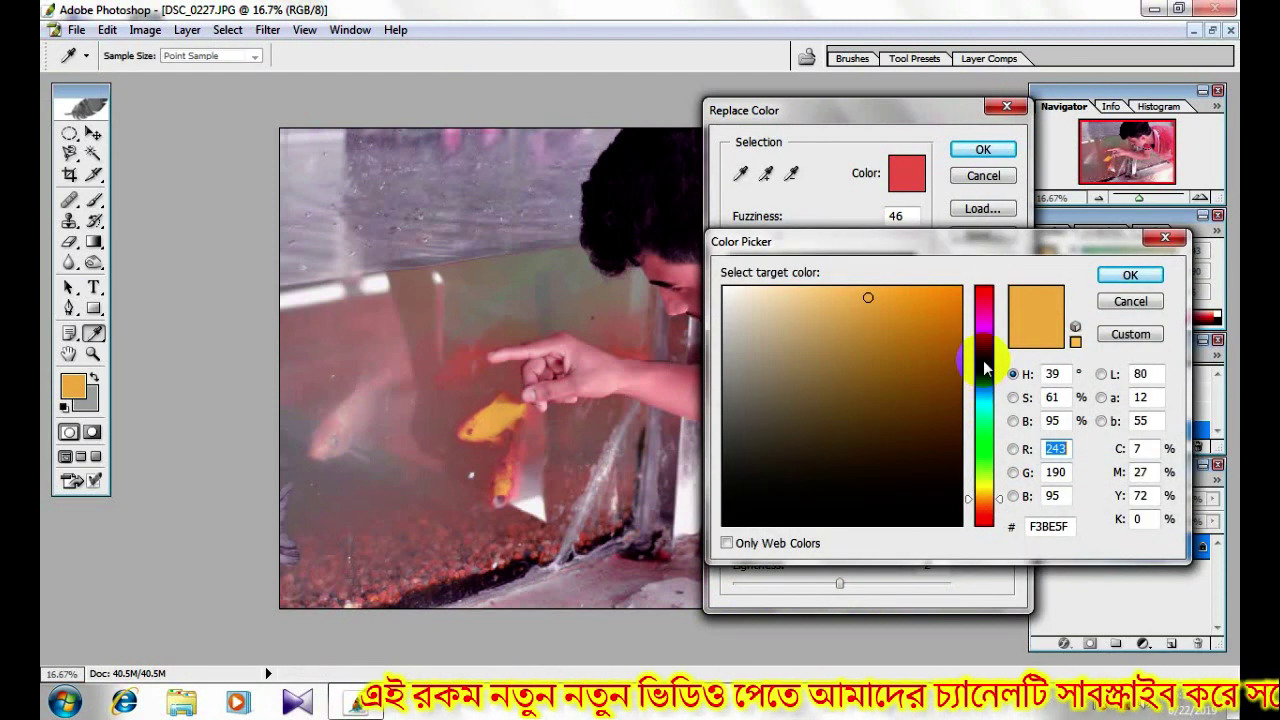
left_click(986, 314)
left_click_drag(872, 427, 926, 350)
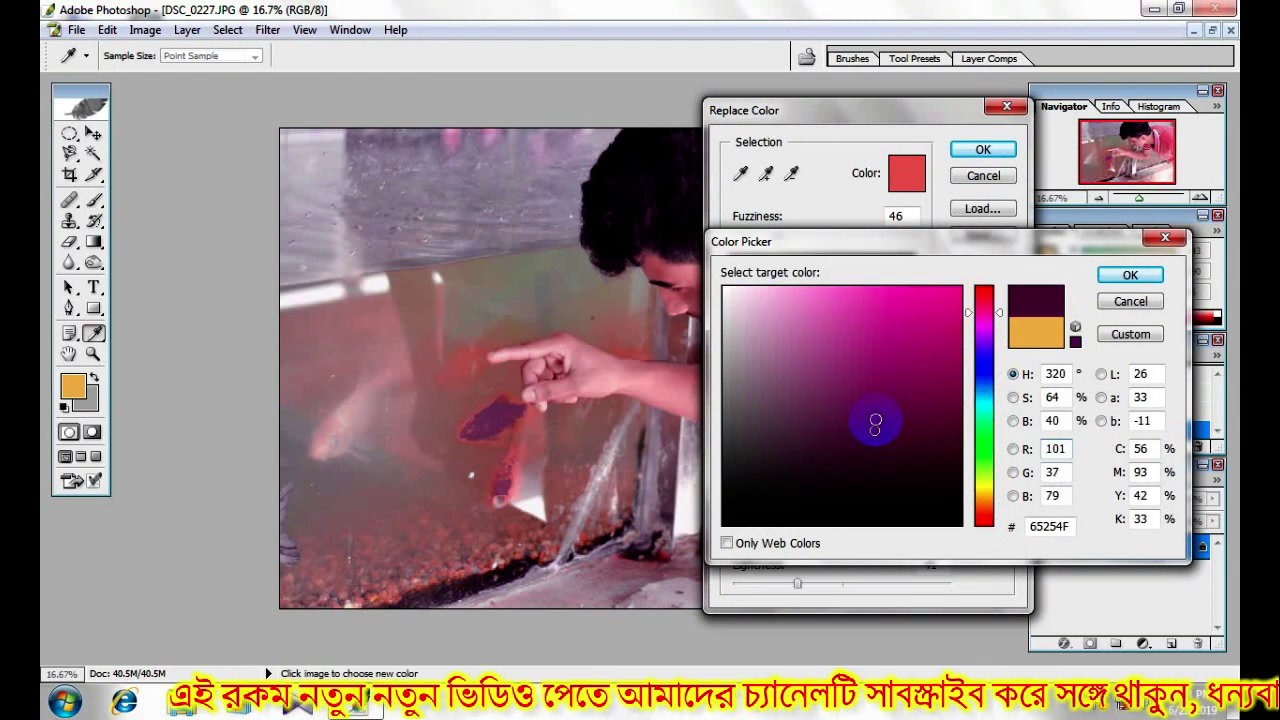
left_click(1130, 275)
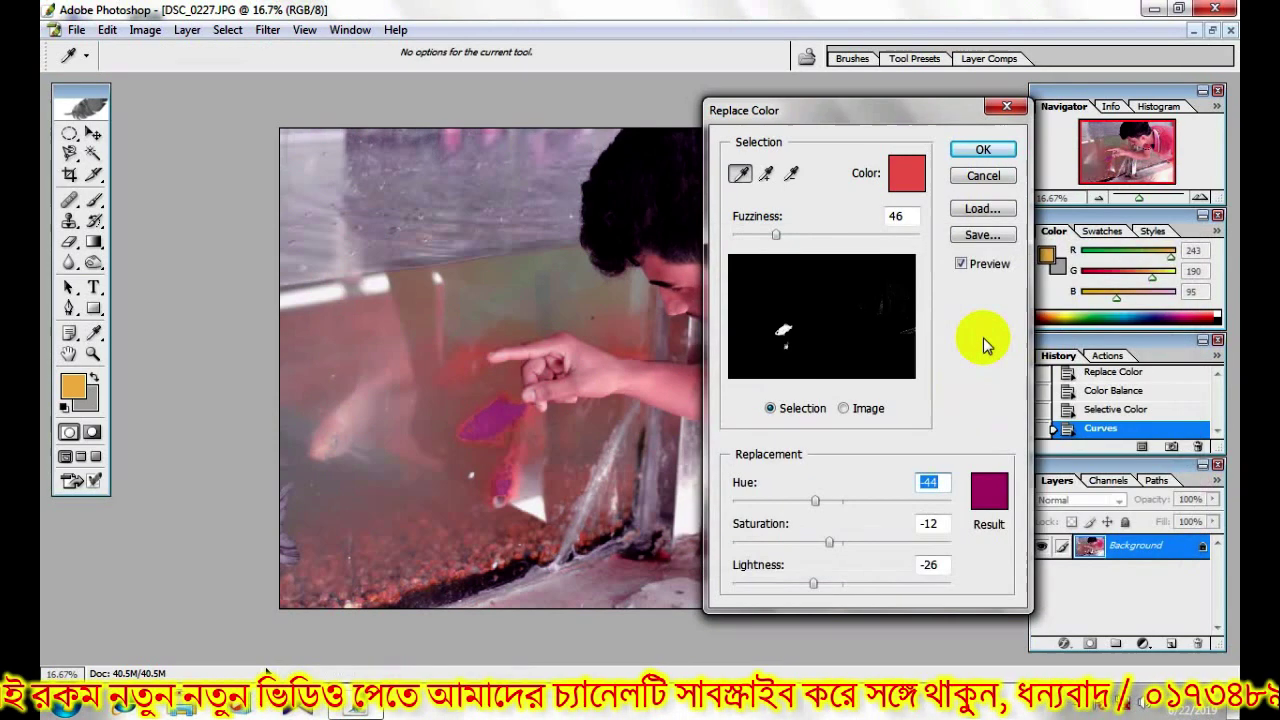
left_click(983, 175)
key("ctrl+minus")
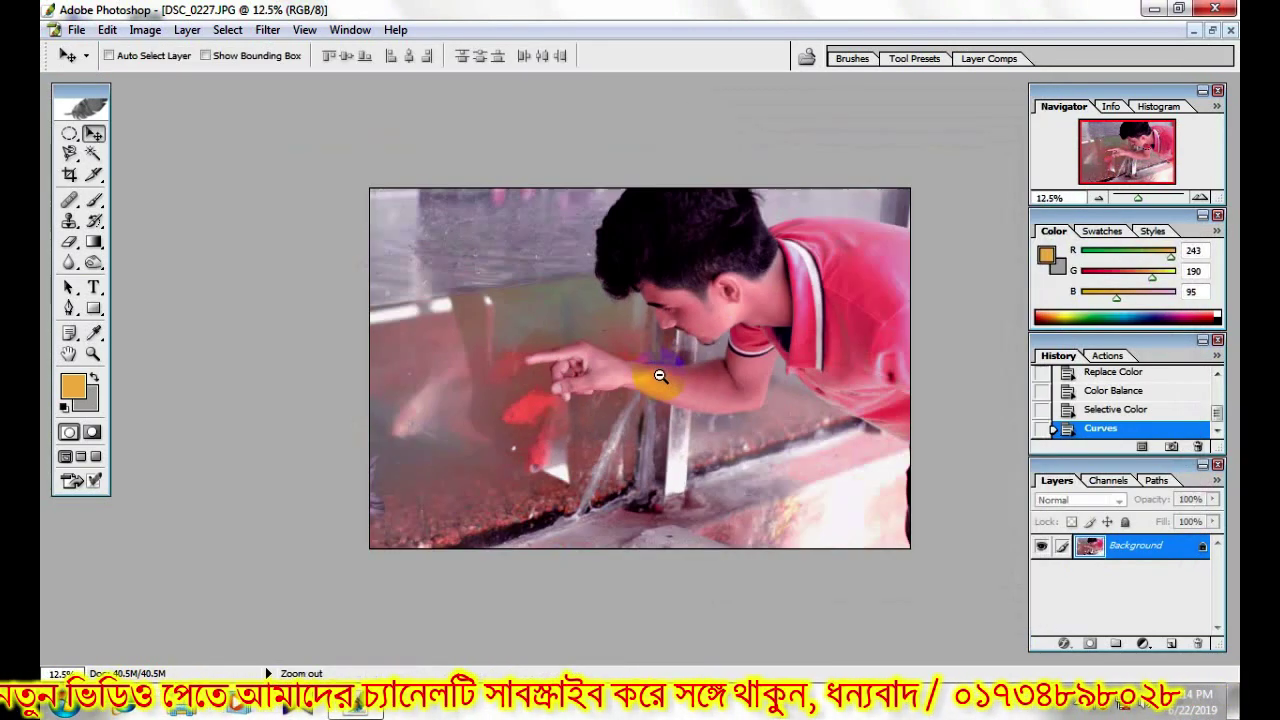
key("ctrl+minus")
key("ctrl+minus")
key("ctrl+plus")
key("ctrl+plus")
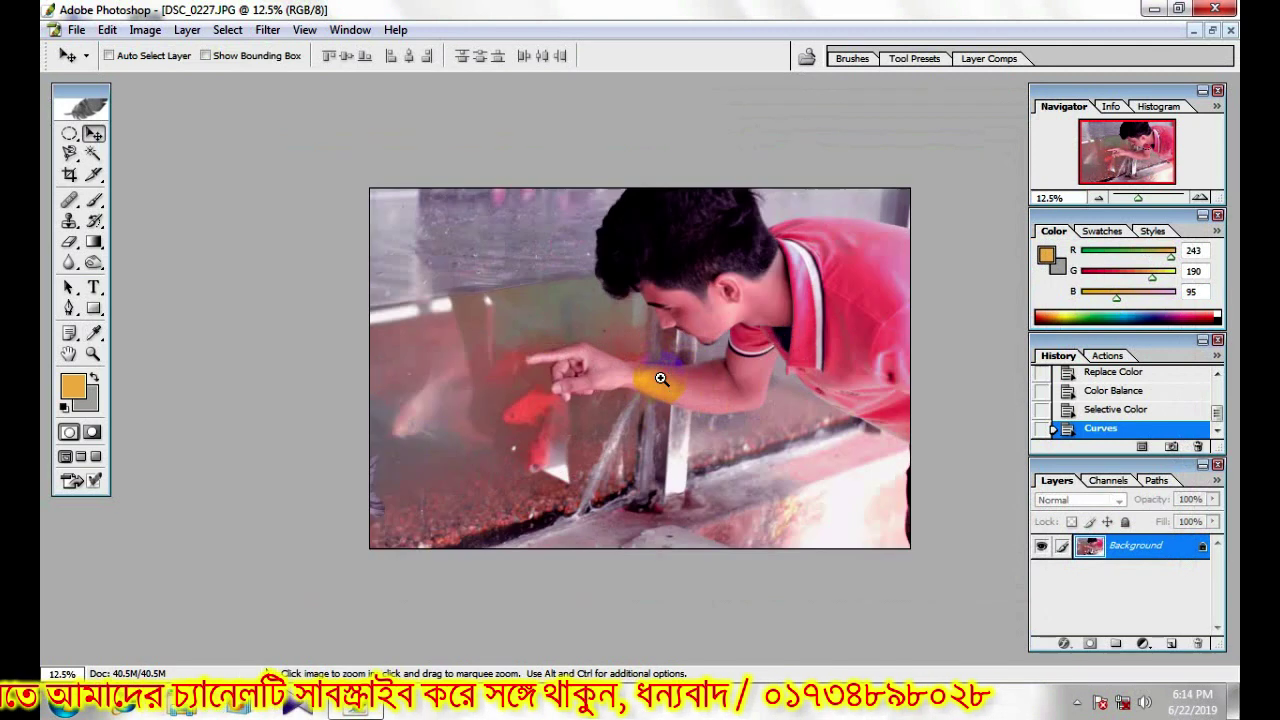
In Replace Color, sample the pink and mauve tones and narrow fuzziness to about 20.
left_click(145, 29)
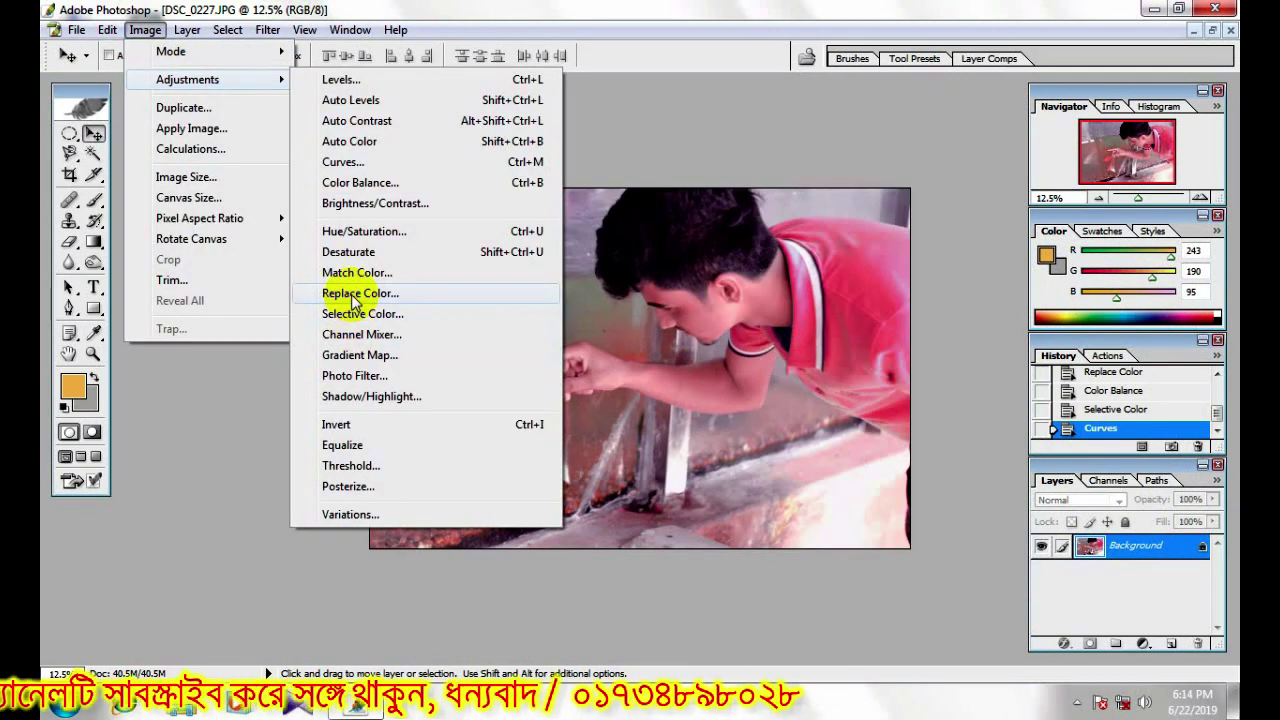
left_click(360, 289)
left_click(680, 449)
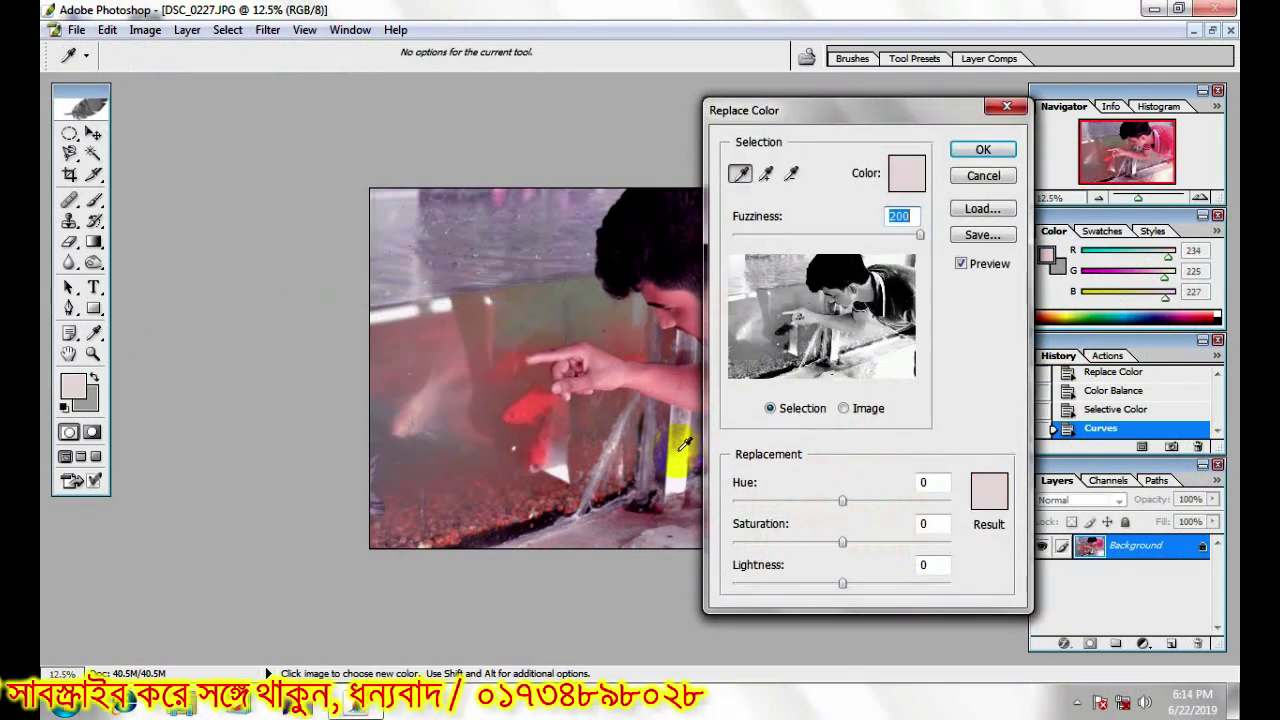
left_click(801, 234)
left_click(602, 527)
left_click_drag(801, 234, 752, 240)
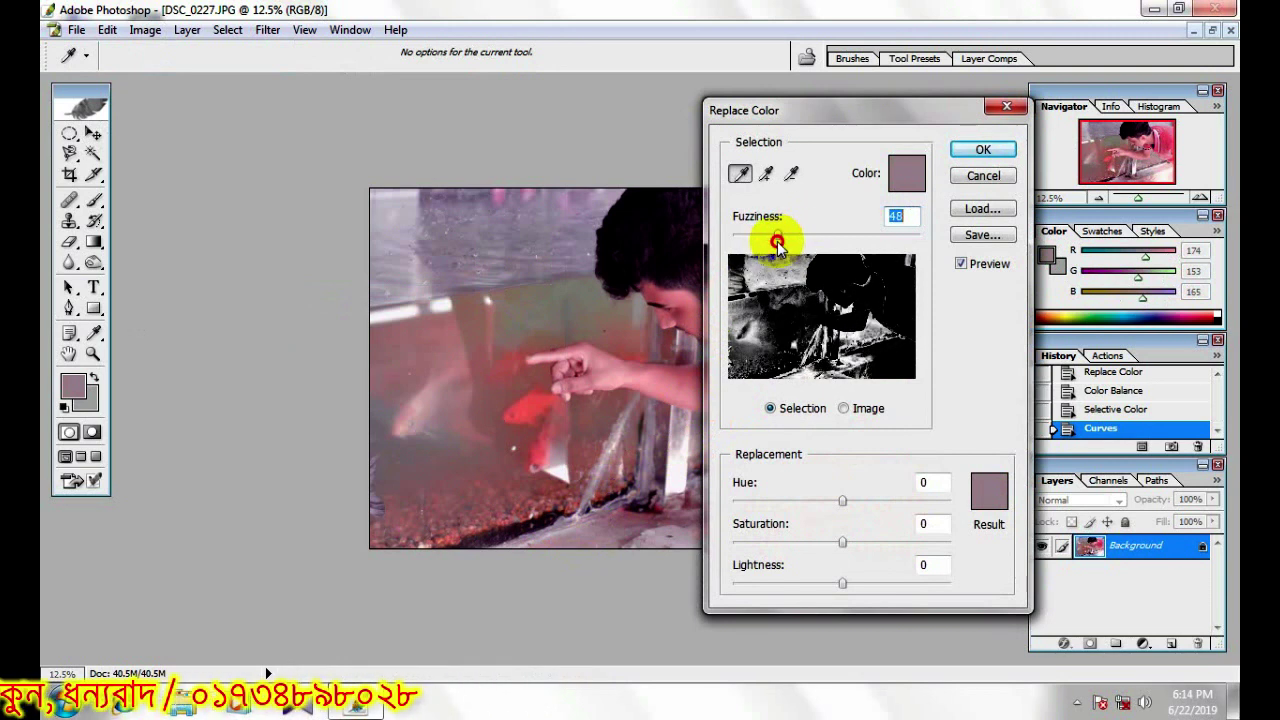
Tune the replacement to a vivid blue-purple: Hue −59, Saturation +100, Lightness −7.
mouse_move(843, 500)
left_mouse_down()
mouse_move(938, 505)
mouse_move(735, 500)
left_mouse_up()
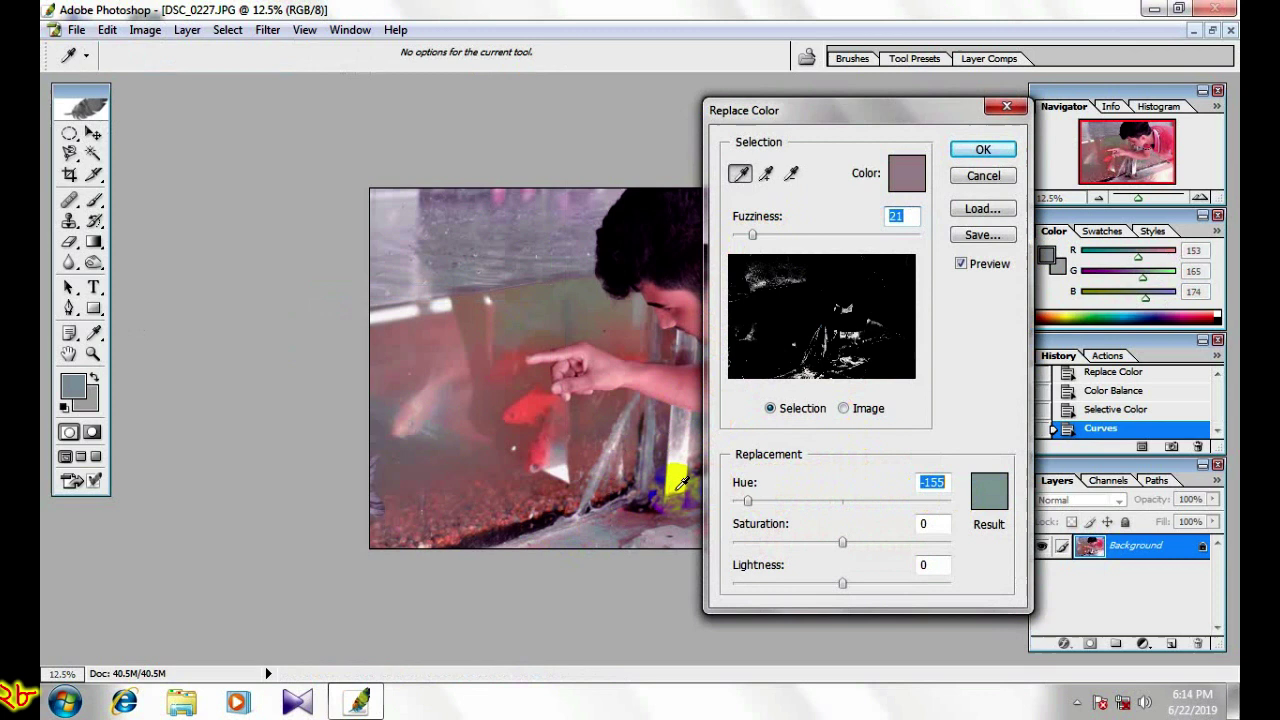
left_click_drag(842, 542, 985, 530)
left_click_drag(858, 110, 1001, 94)
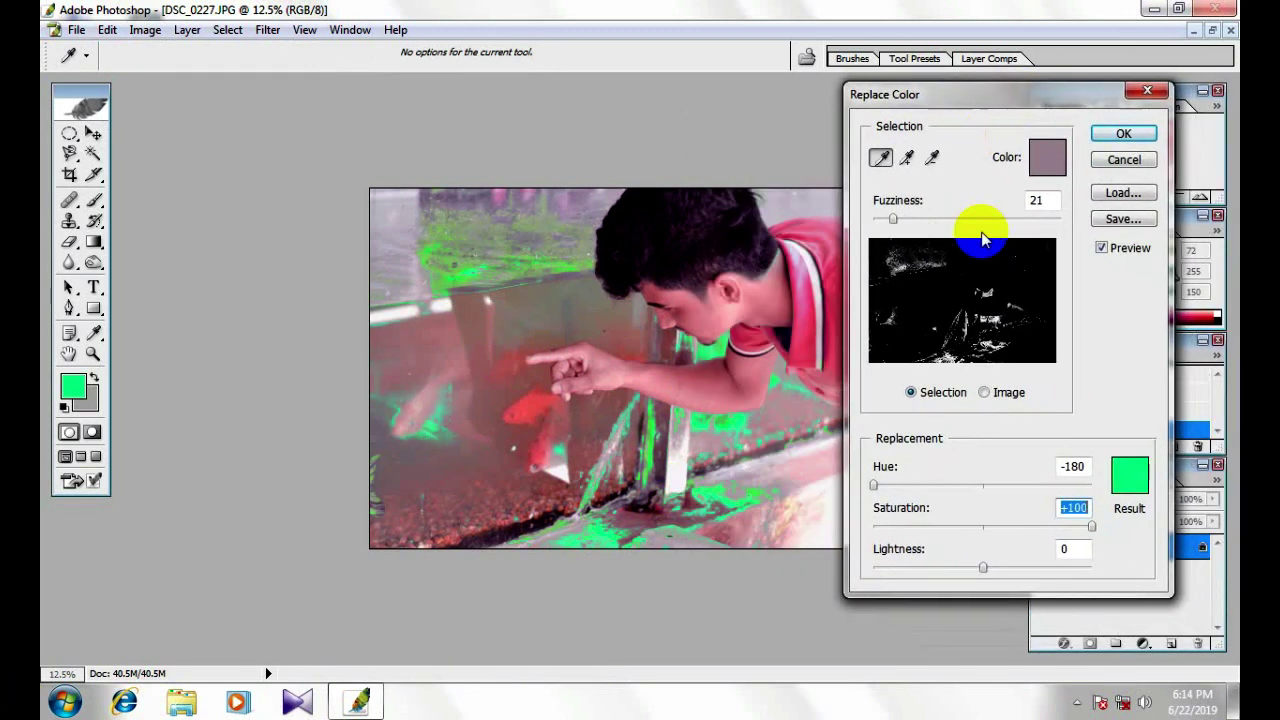
mouse_move(1031, 487)
left_mouse_down()
mouse_move(1050, 487)
mouse_move(1037, 485)
left_mouse_up()
left_click_drag(983, 567, 975, 567)
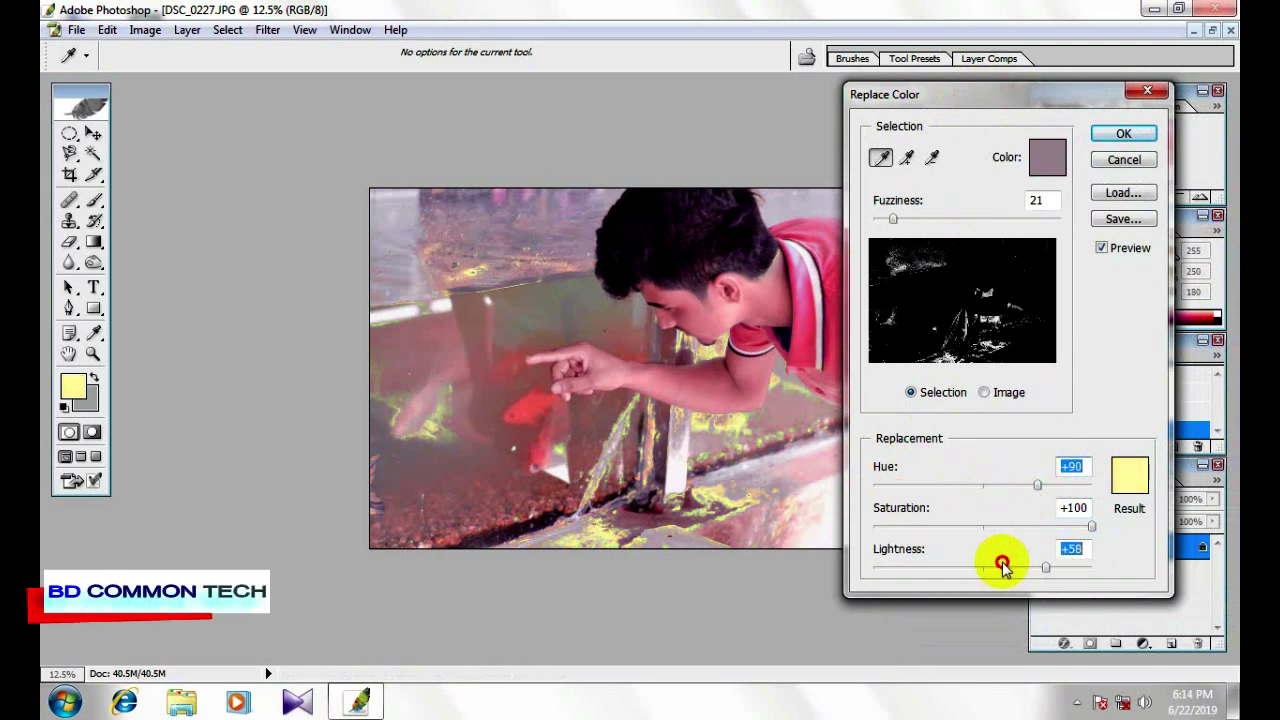
left_click_drag(1051, 526, 1014, 526)
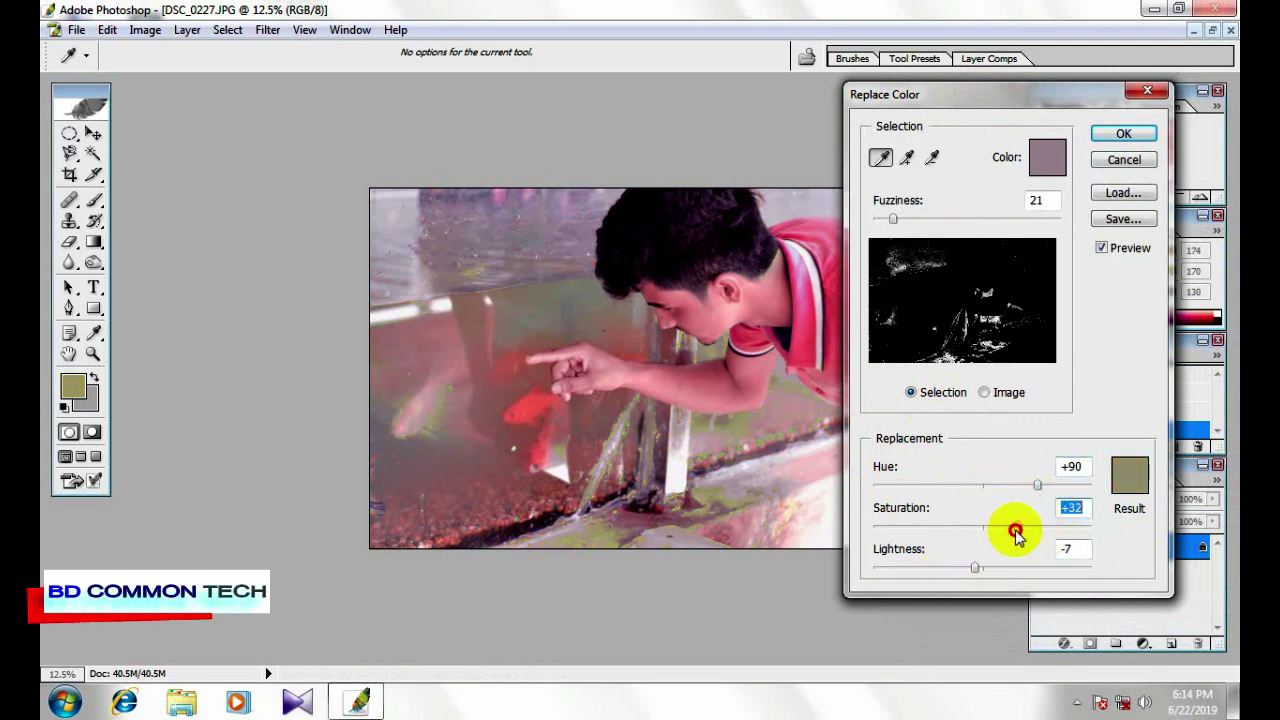
mouse_move(1046, 486)
left_mouse_down()
mouse_move(1066, 488)
mouse_move(998, 488)
left_mouse_up()
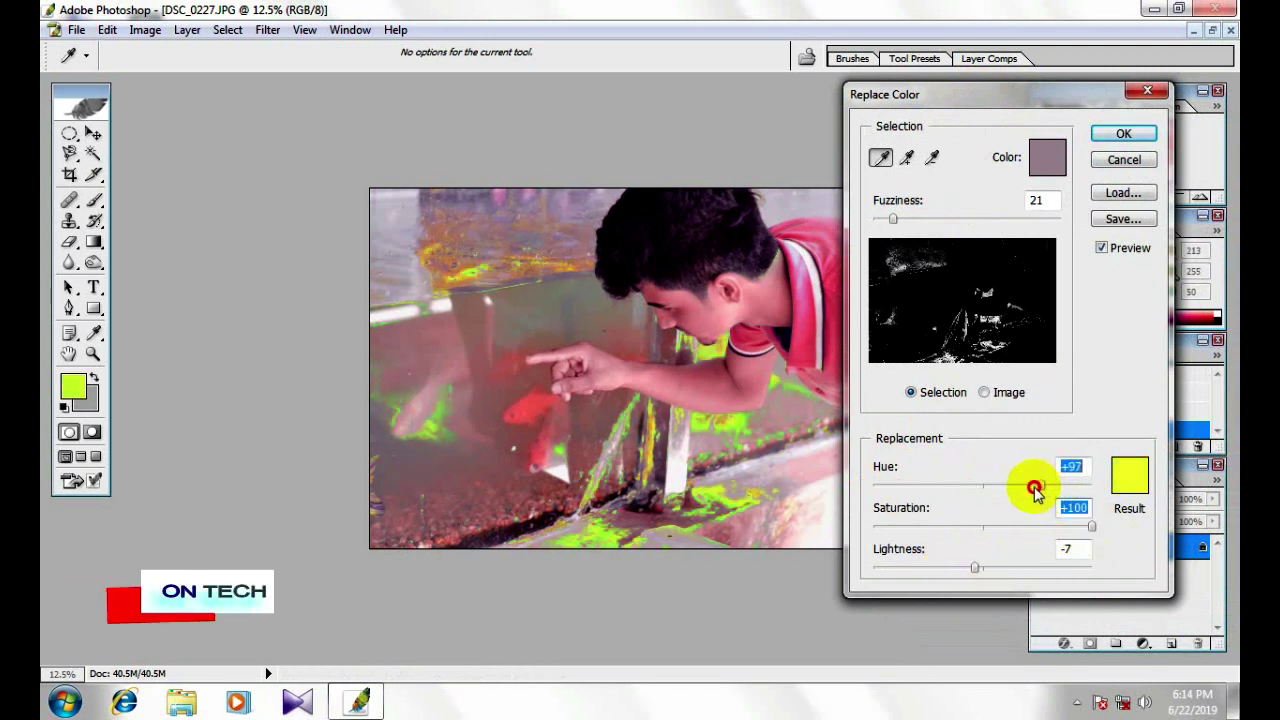
mouse_move(964, 488)
left_mouse_down()
mouse_move(917, 488)
mouse_move(947, 485)
left_mouse_up()
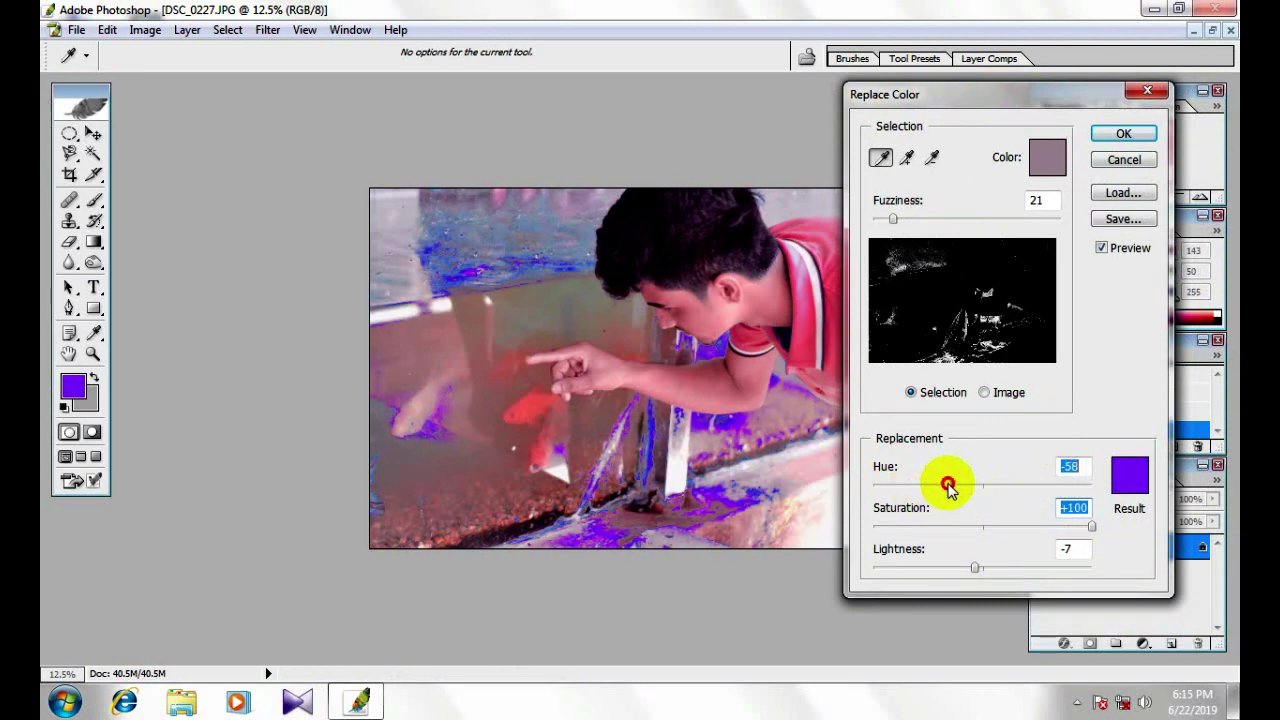
Resample the grey-mauve tank tones and apply the colour replacement.
left_click(822, 468)
left_click(754, 494)
left_click(645, 508)
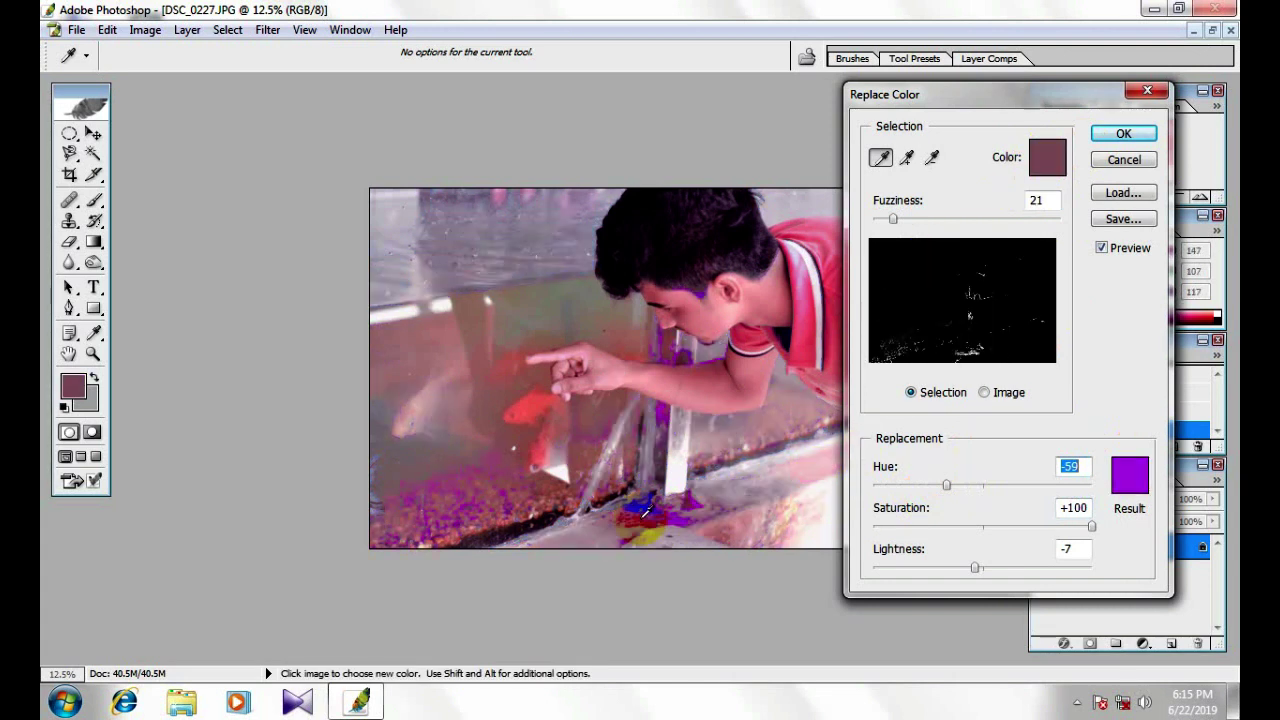
left_click(665, 470)
left_click(684, 420)
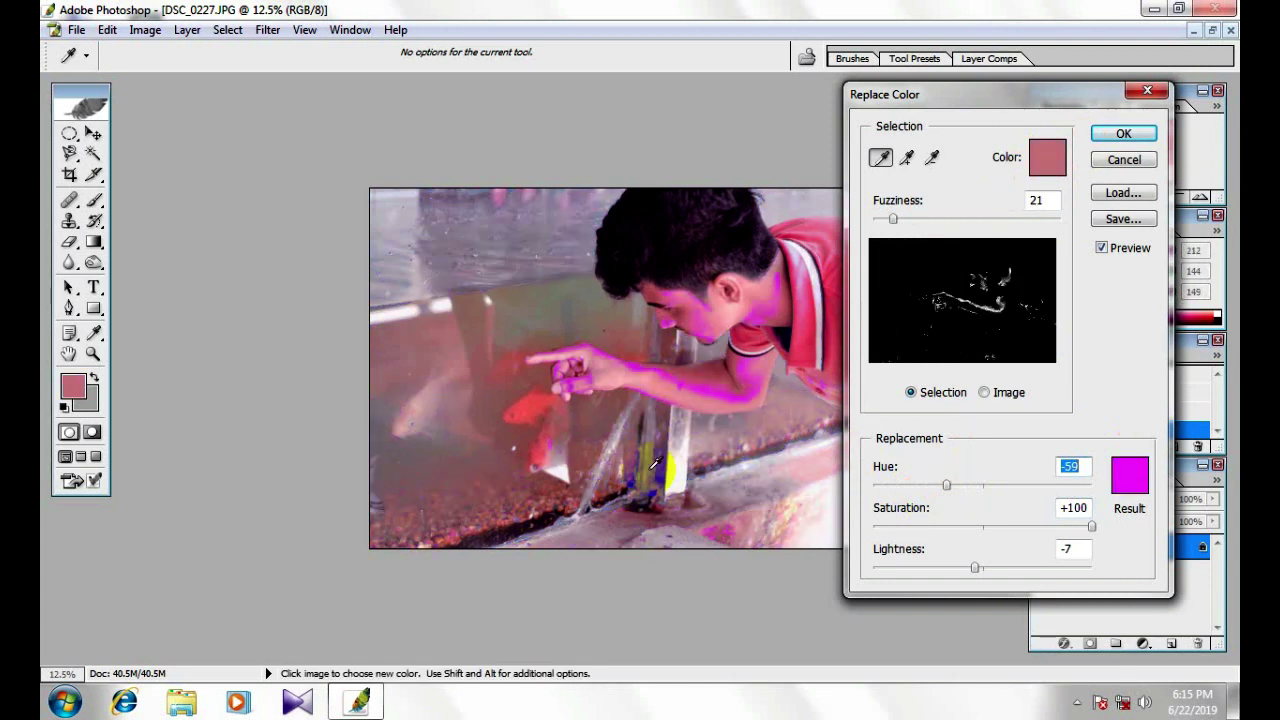
left_click(645, 502)
left_click(618, 529)
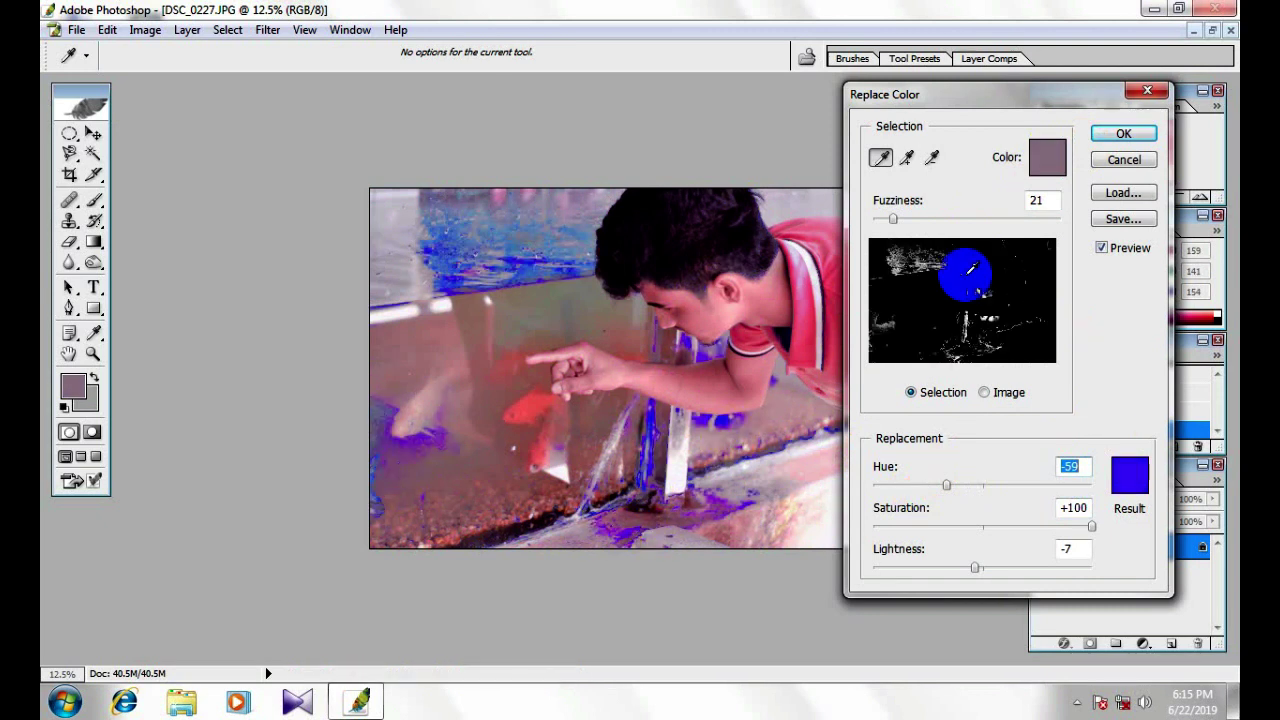
left_click(1117, 137)
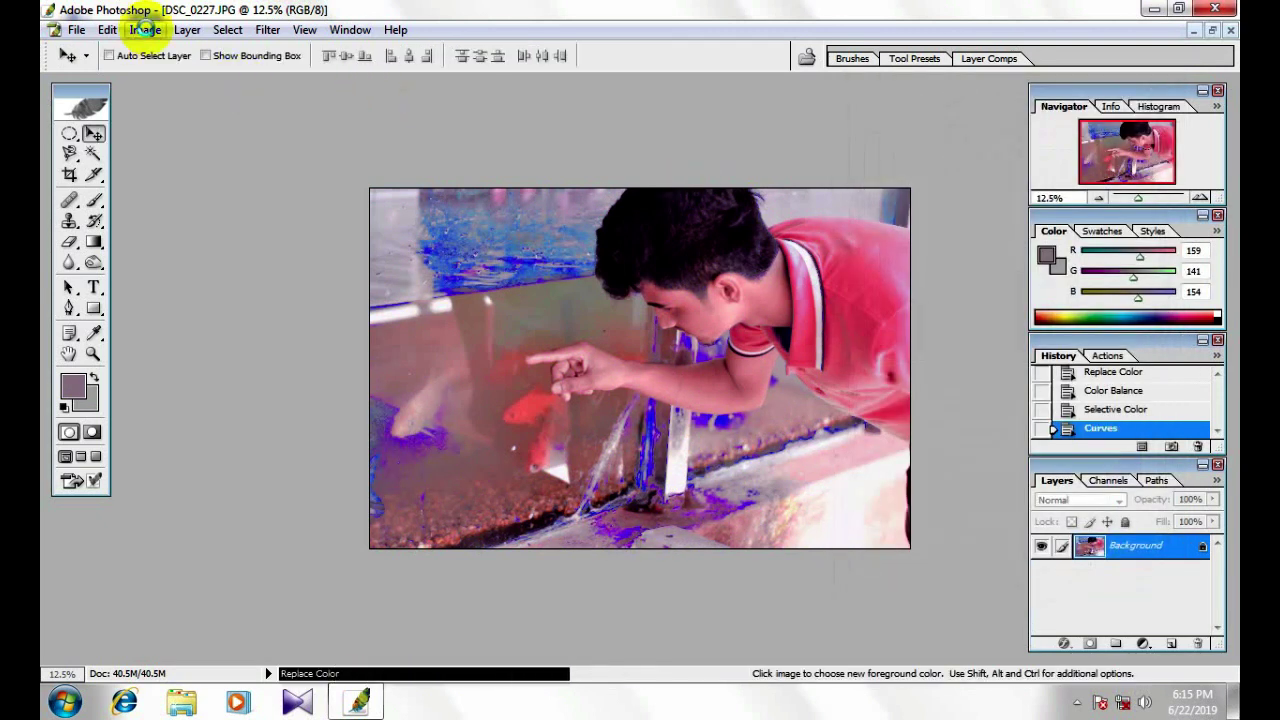
In Match Color, try luminance and colour-intensity values, bringing intensity to 57.
left_click(145, 29)
mouse_move(187, 79)
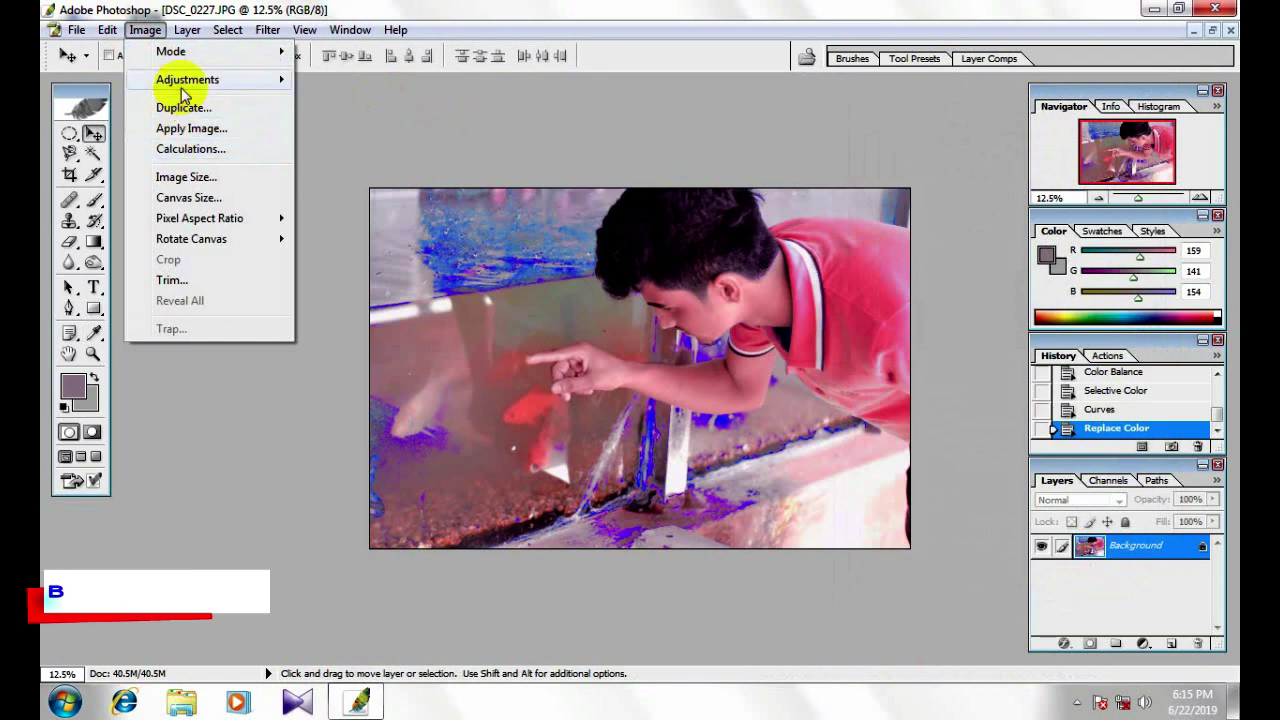
left_click(359, 274)
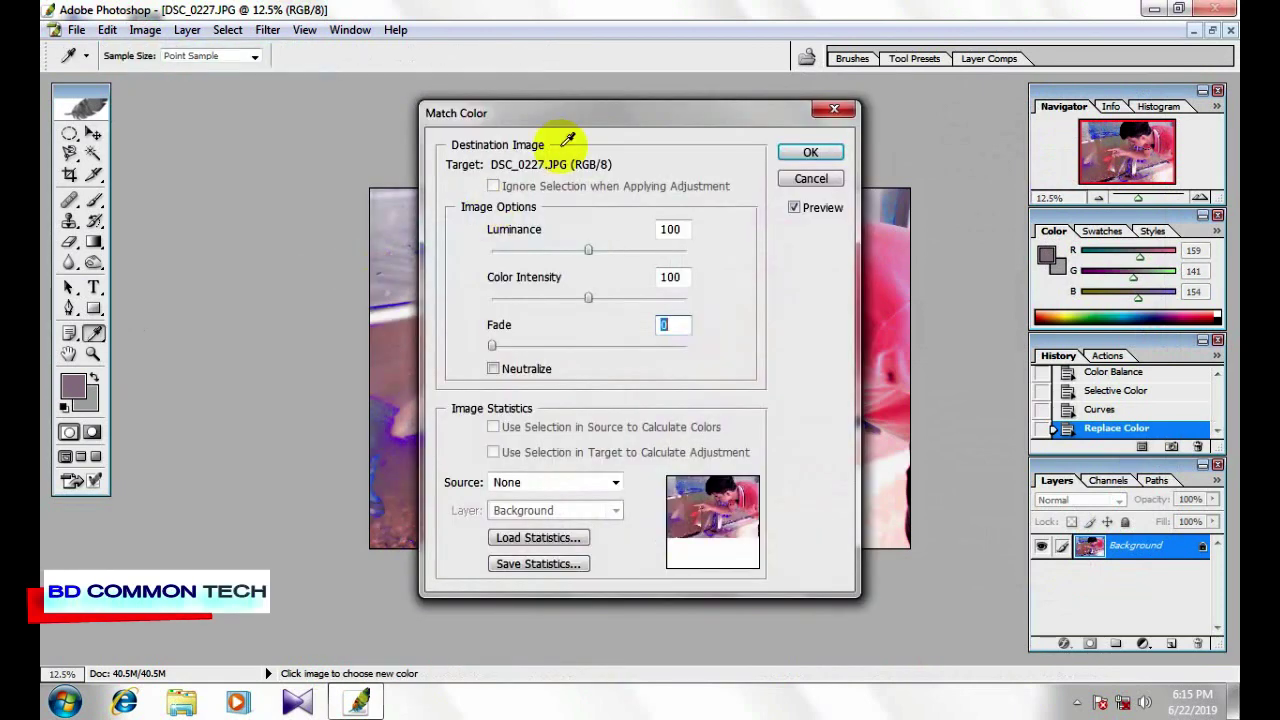
mouse_move(655, 120)
left_mouse_down()
mouse_move(1005, 141)
mouse_move(1057, 157)
left_mouse_up()
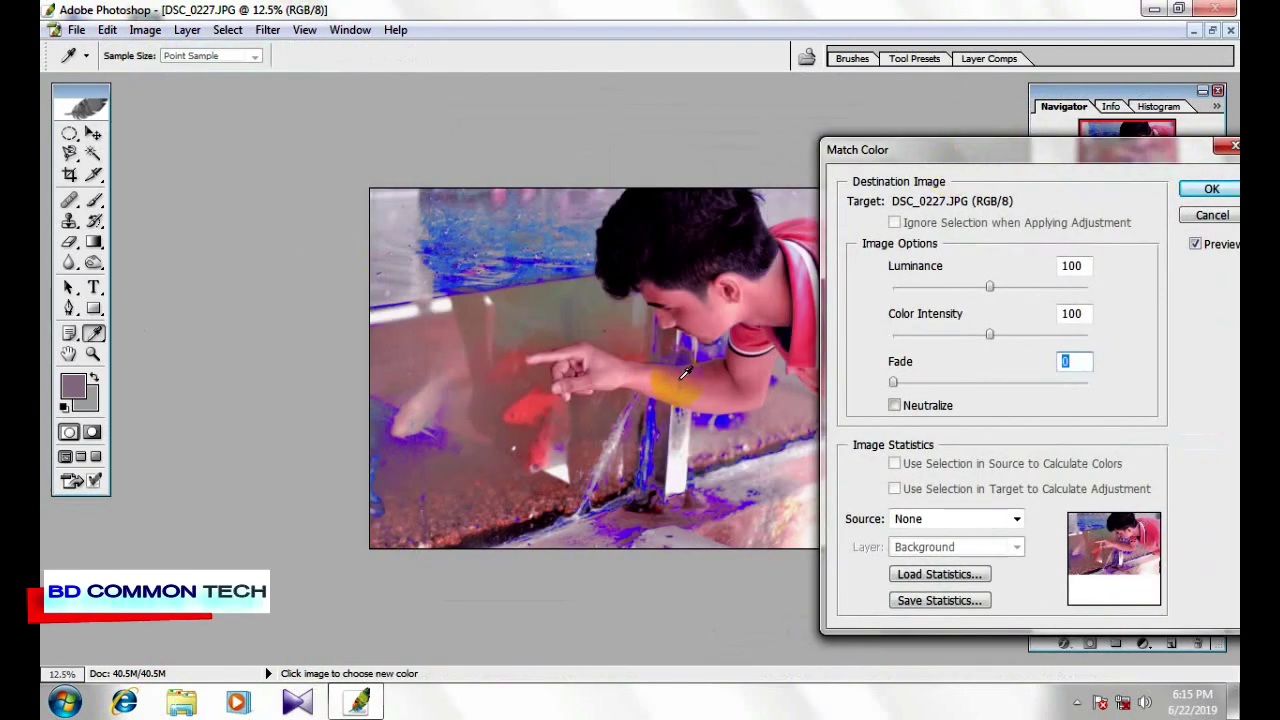
left_click_drag(990, 287, 1043, 289)
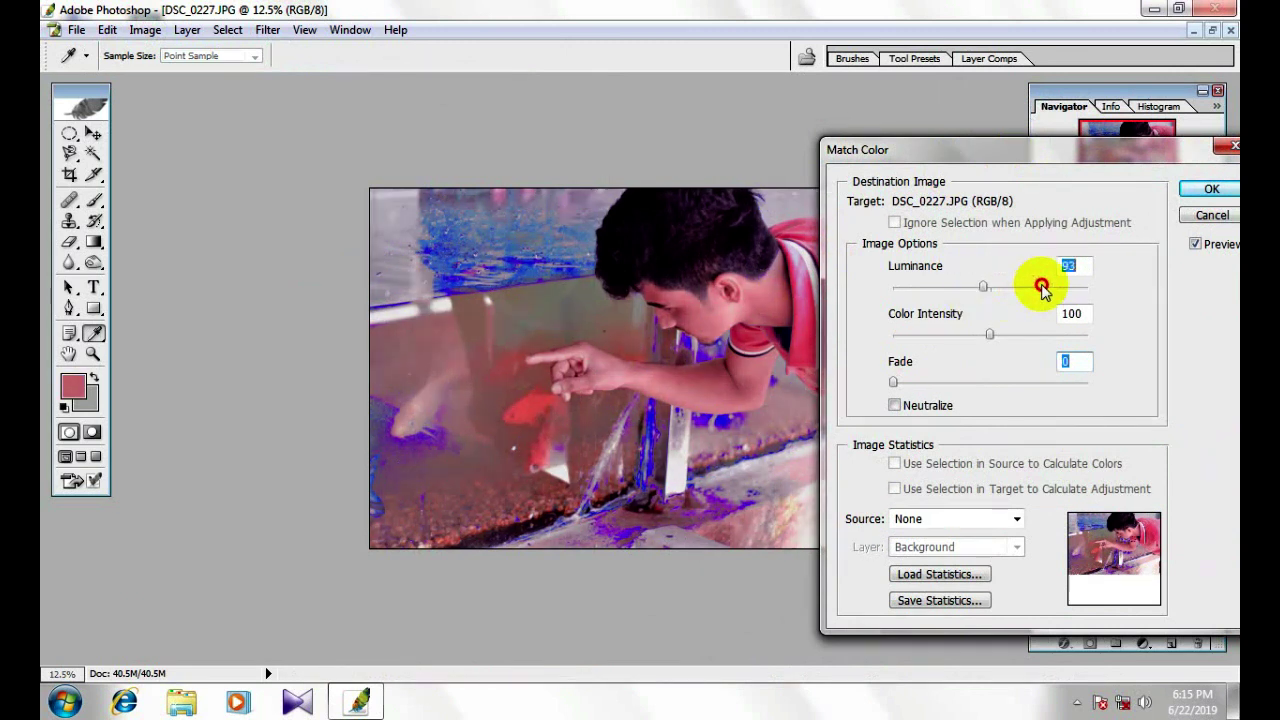
left_click_drag(950, 335, 942, 335)
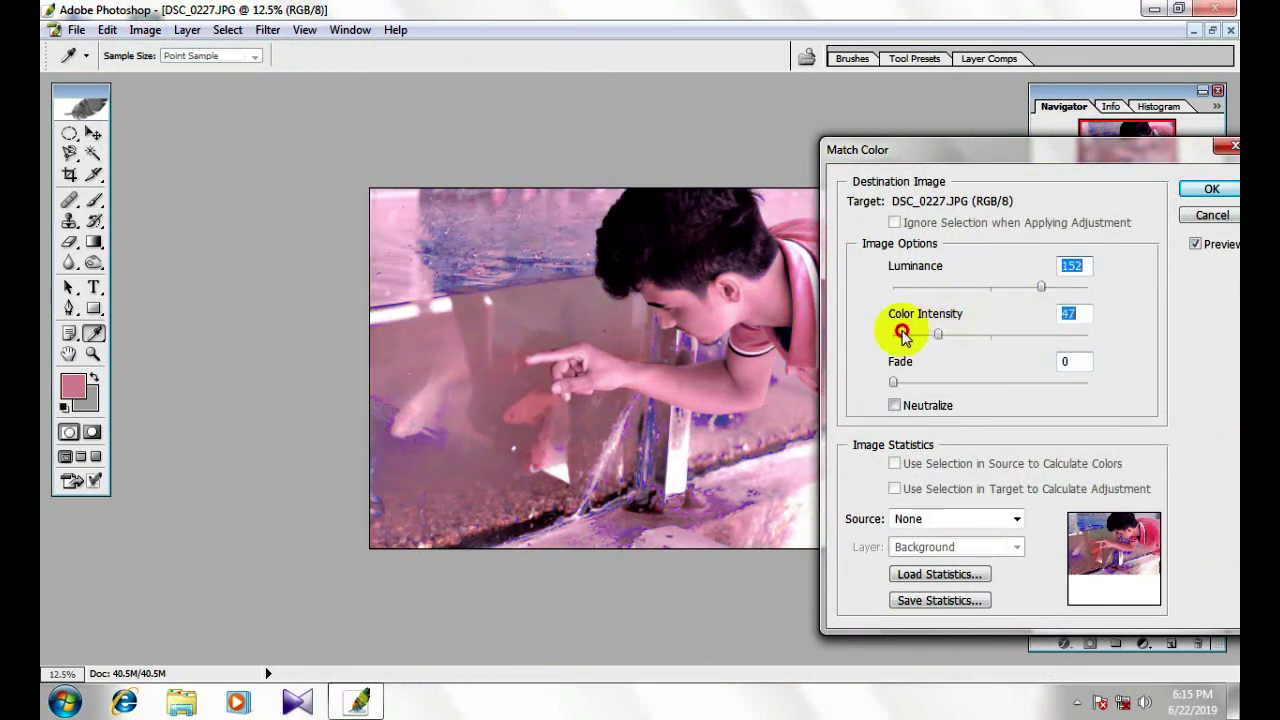
left_click_drag(924, 155, 1020, 132)
left_click_drag(995, 314, 1045, 316)
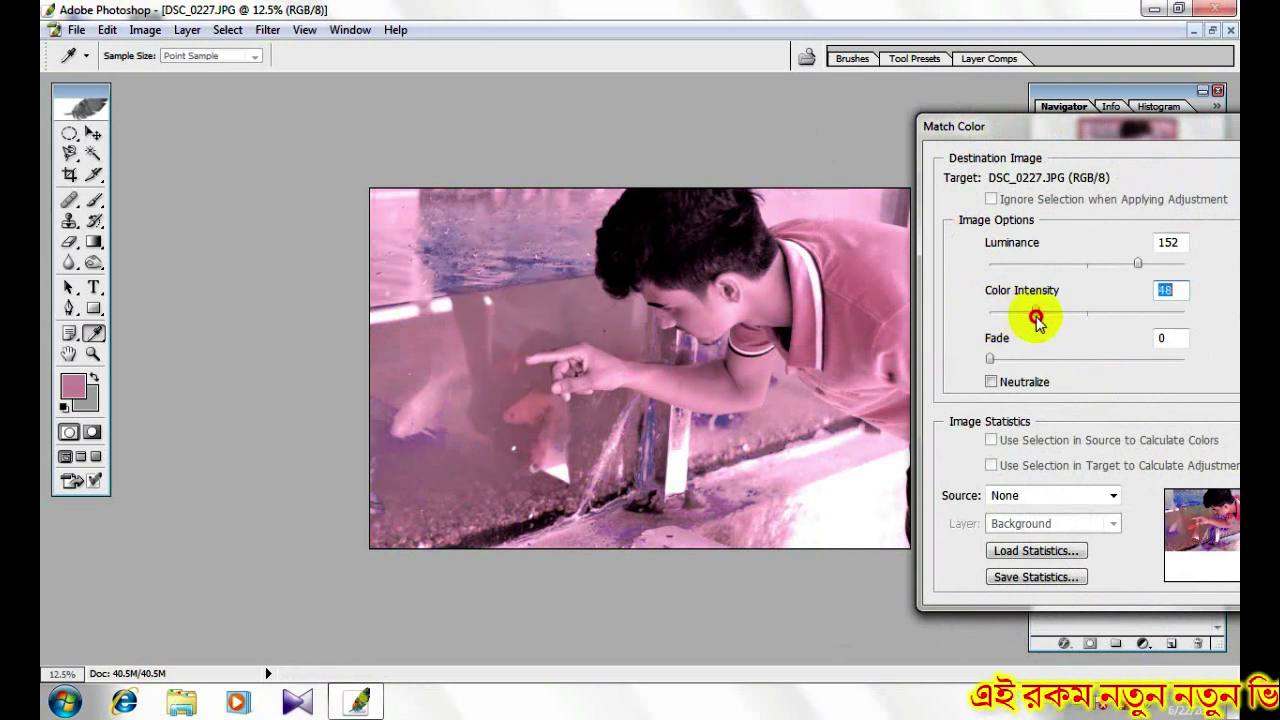
Finalise Match Color at Fade 100, Luminance 147, Color Intensity 69 and apply it.
left_click_drag(1050, 320, 1184, 358)
mouse_move(1137, 263)
left_mouse_down()
mouse_move(943, 263)
mouse_move(1220, 263)
mouse_move(1133, 263)
left_mouse_up()
mouse_move(1049, 311)
left_mouse_down()
mouse_move(1160, 314)
mouse_move(1041, 311)
left_mouse_up()
left_click_drag(1060, 311, 1057, 313)
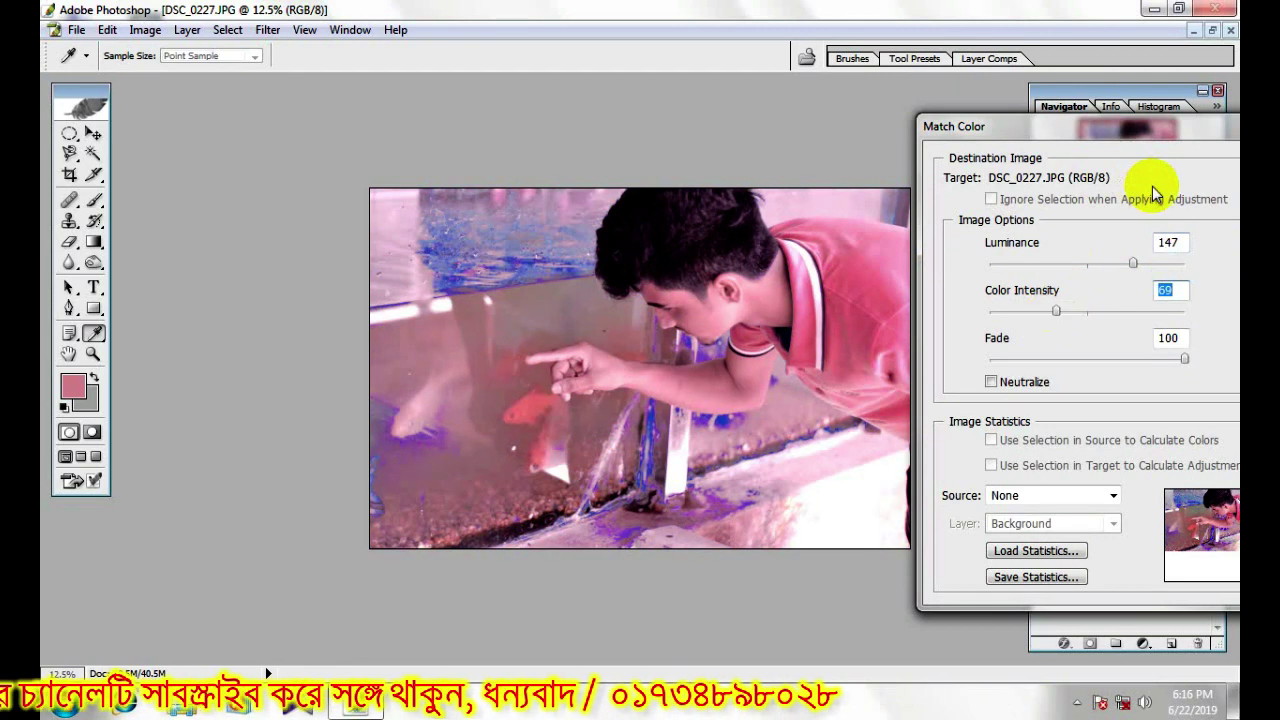
left_click_drag(1000, 126, 774, 126)
left_click(1066, 163)
key("v")
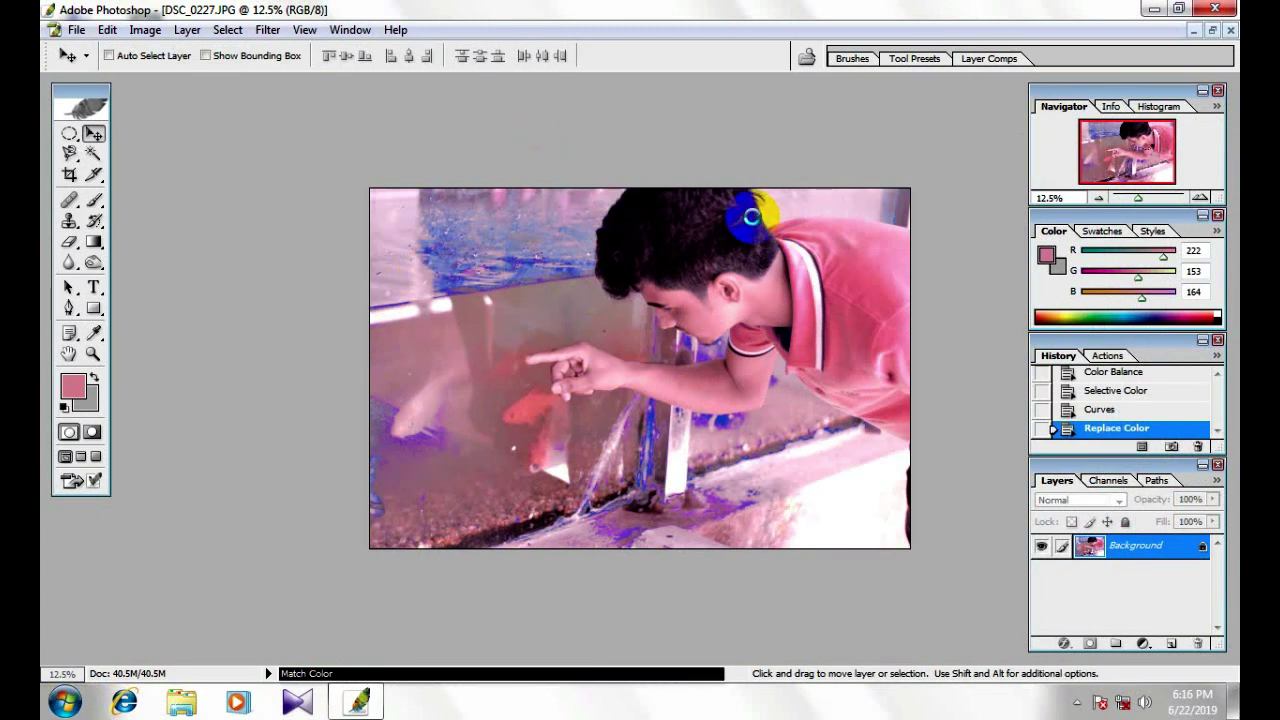
left_click_drag(1218, 420, 1215, 380)
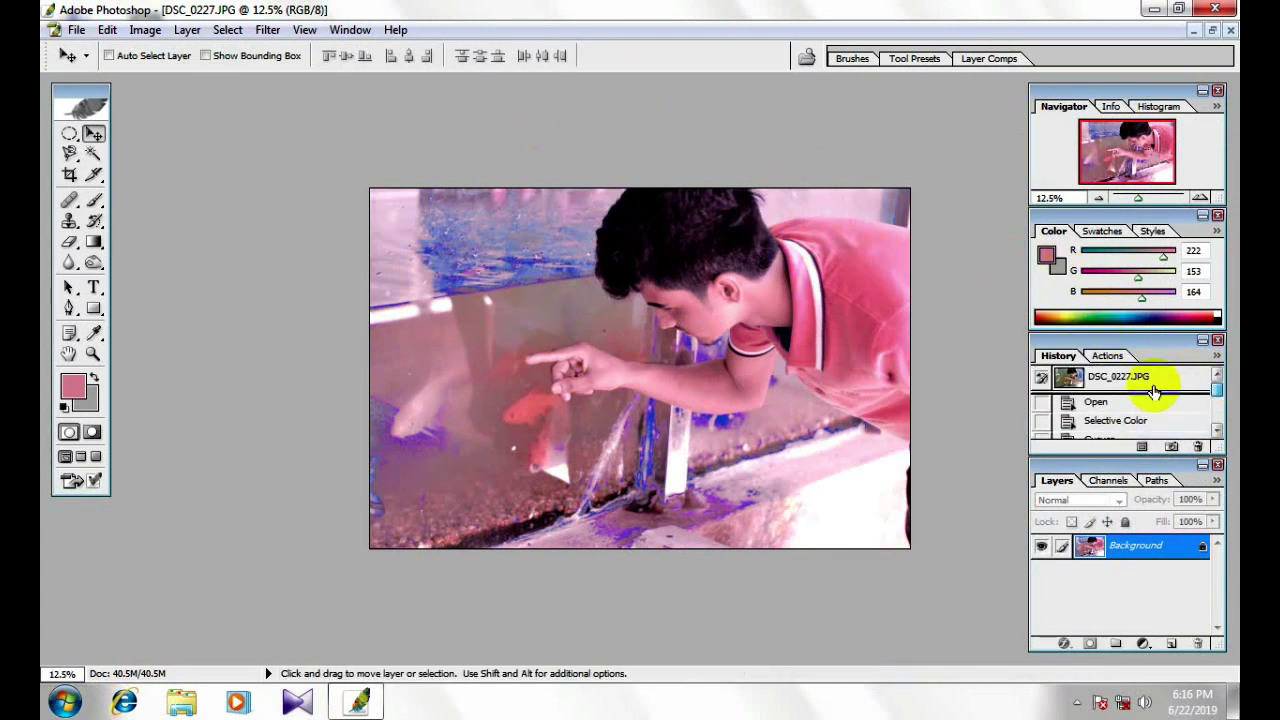
left_click(1107, 386)
left_click(1218, 430)
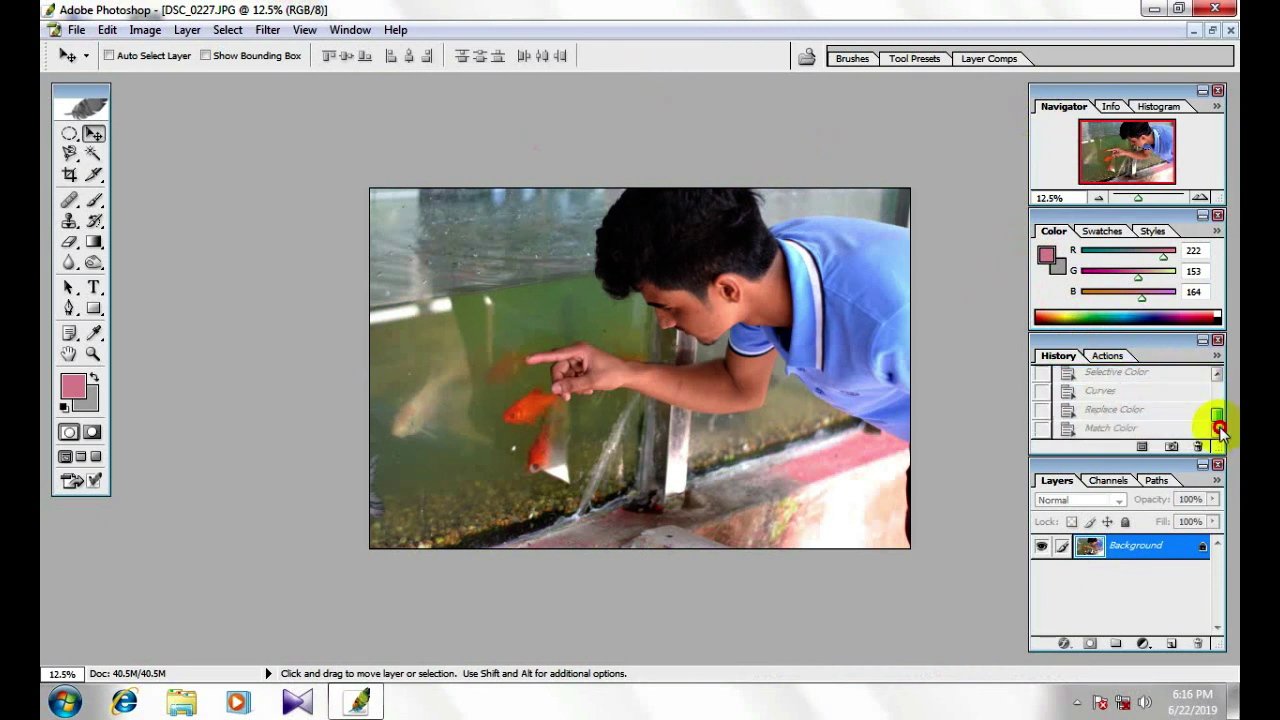
left_click(1157, 430)
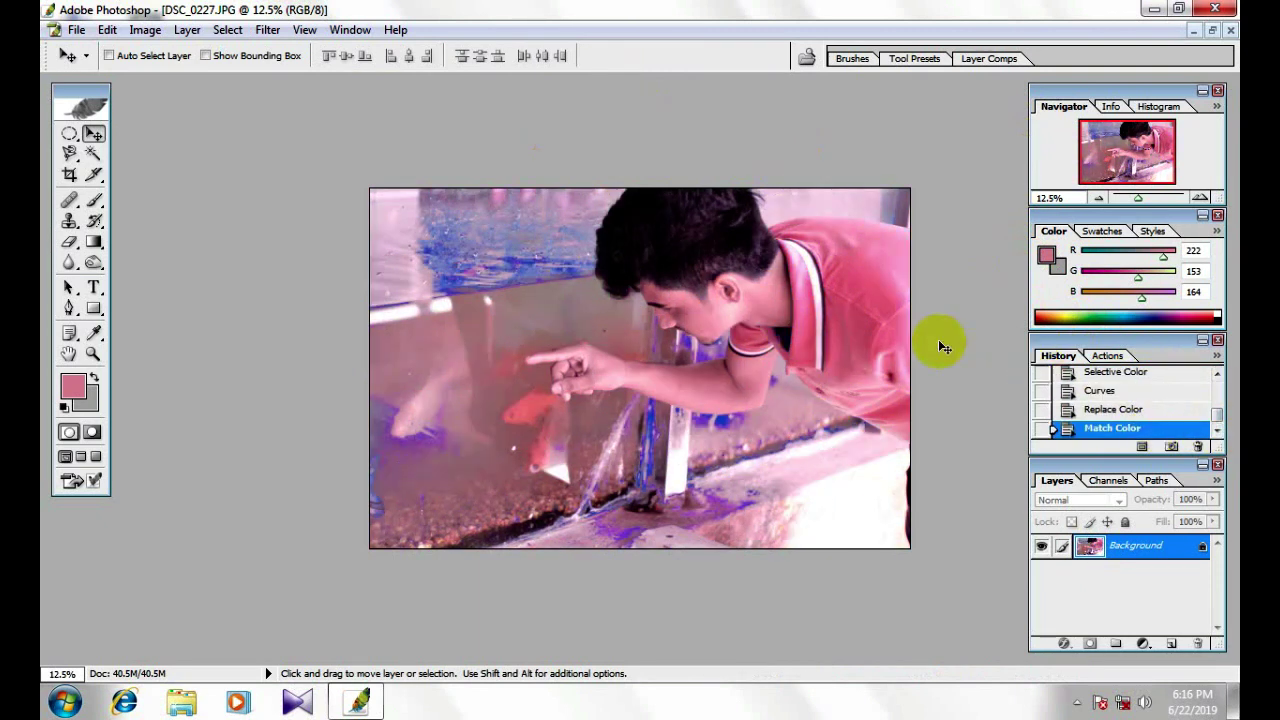
scroll(1199, 428, "up", 3)
left_click(1110, 372)
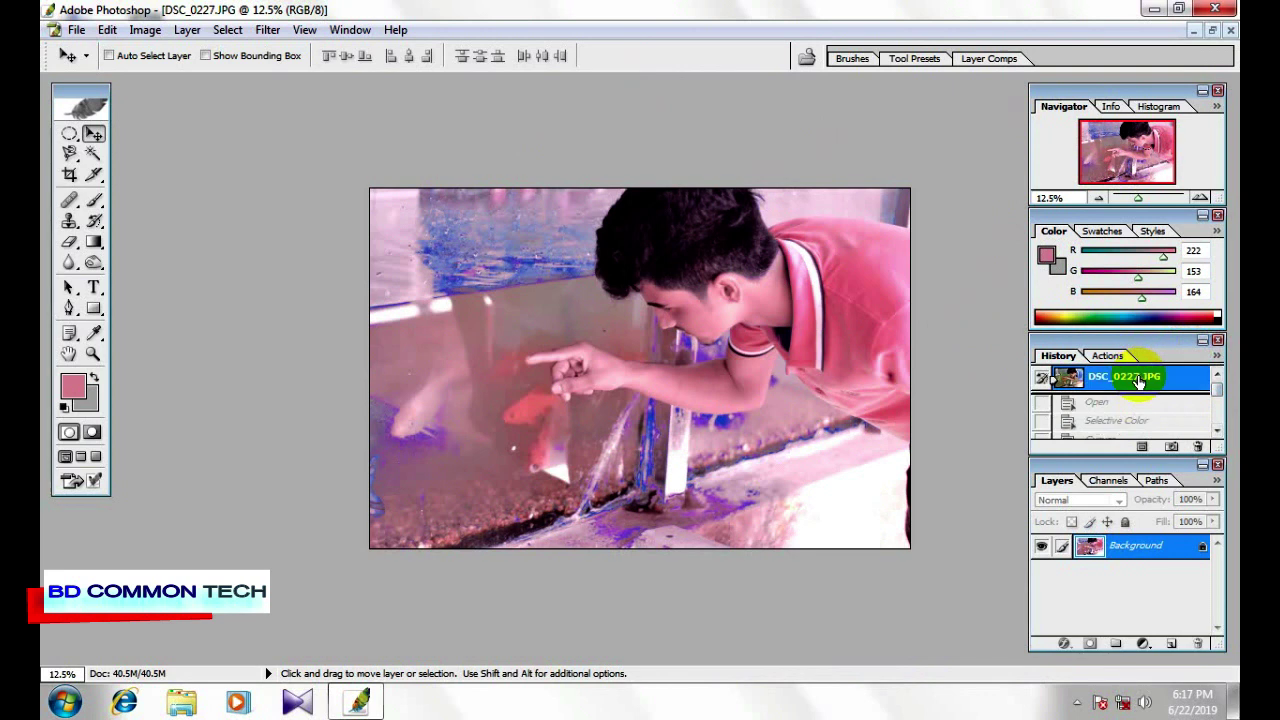
scroll(1120, 428, "down", 3)
left_click(1120, 428)
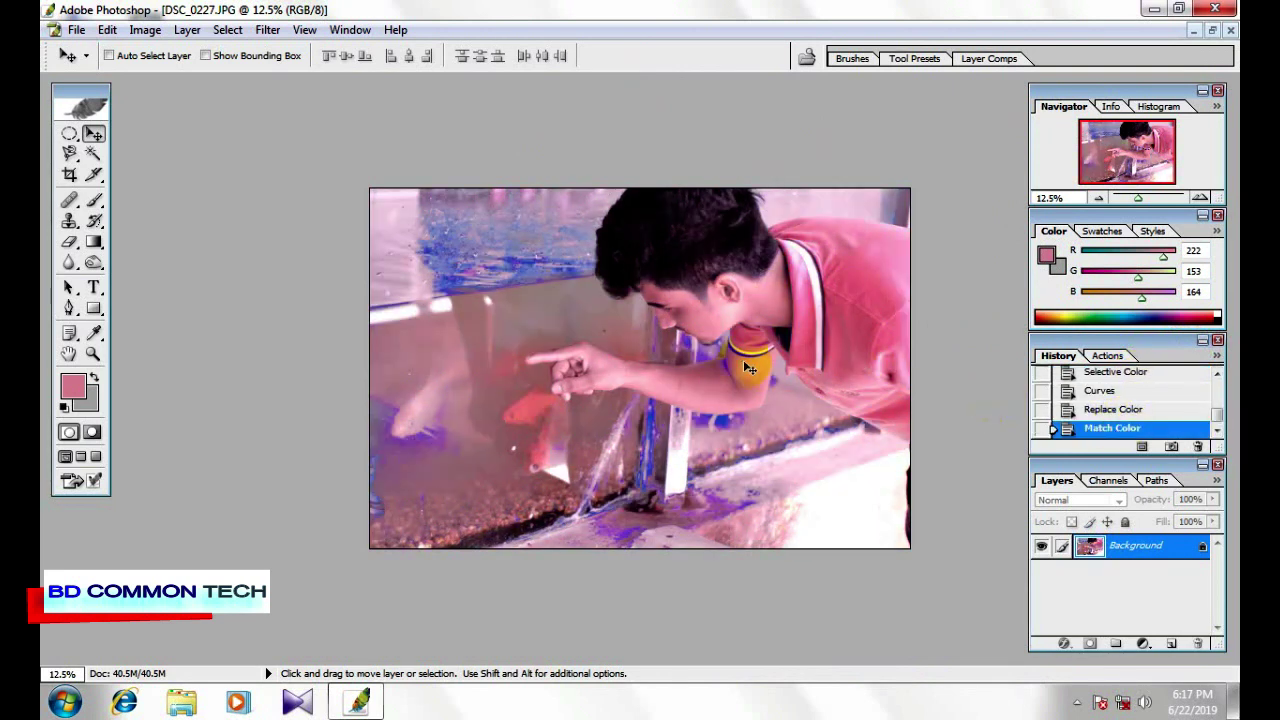
left_click(740, 368, "ctrl+alt")
left_click(700, 365, "ctrl+alt")
left_click(660, 363, "ctrl")
left_click(641, 362, "ctrl")
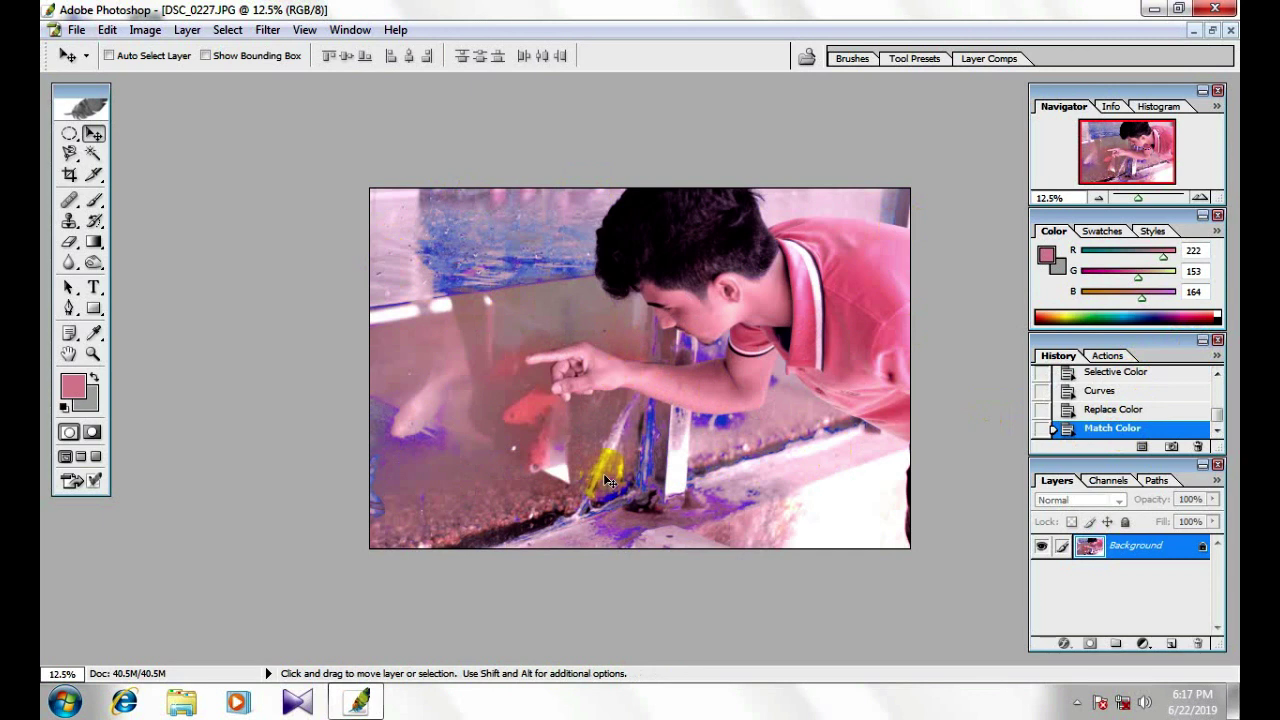
left_click(77, 30)
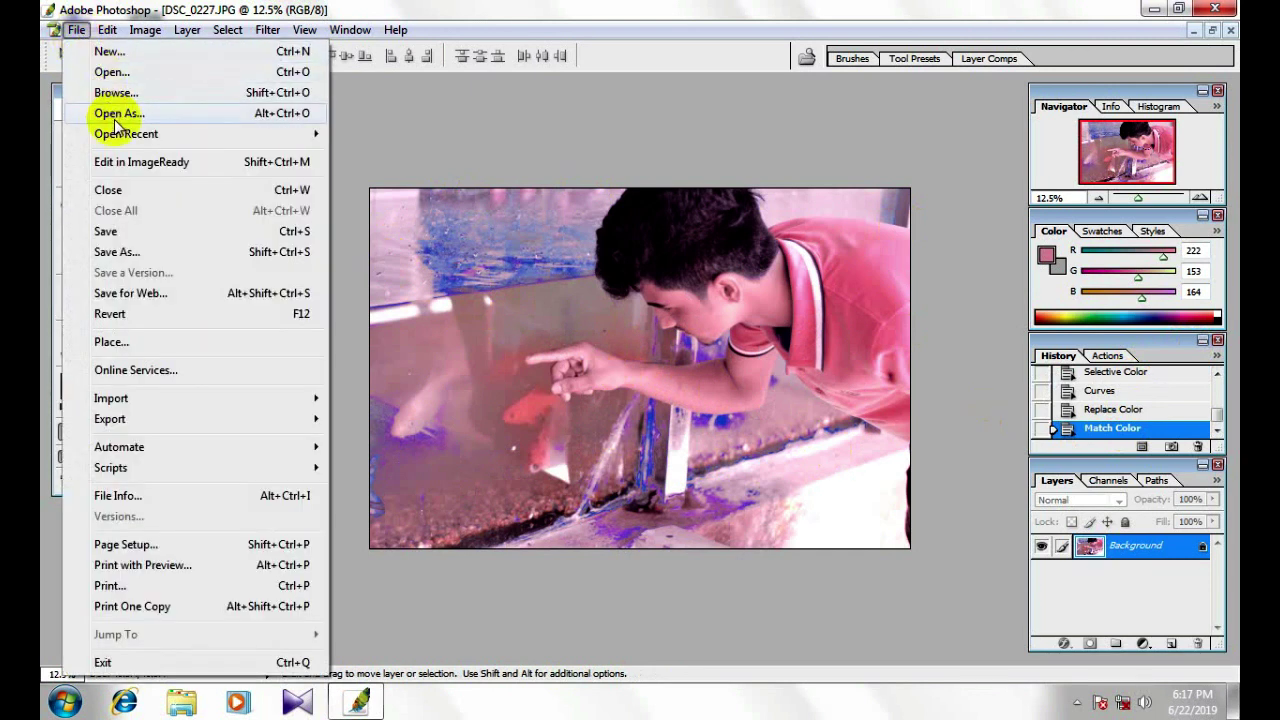
Save the photo to the Desktop as JPEG DSC_0227 at High quality.
left_click(116, 252)
left_click(425, 168)
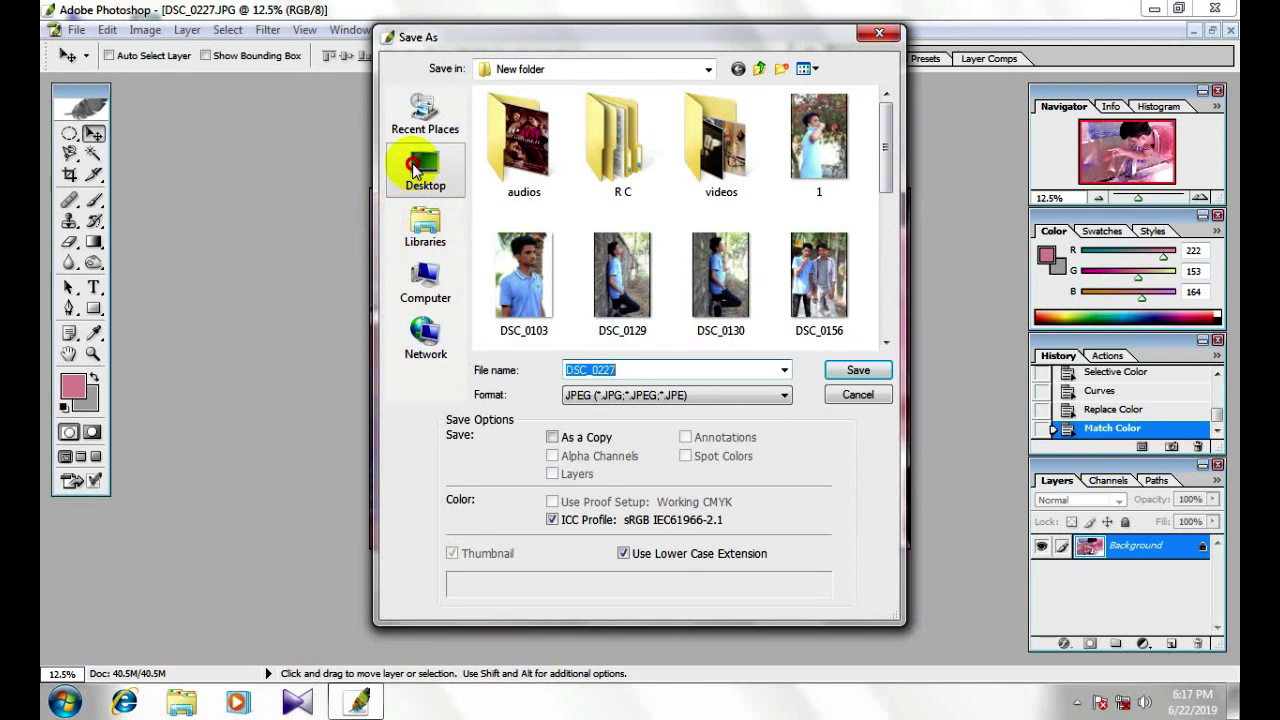
left_click(855, 370)
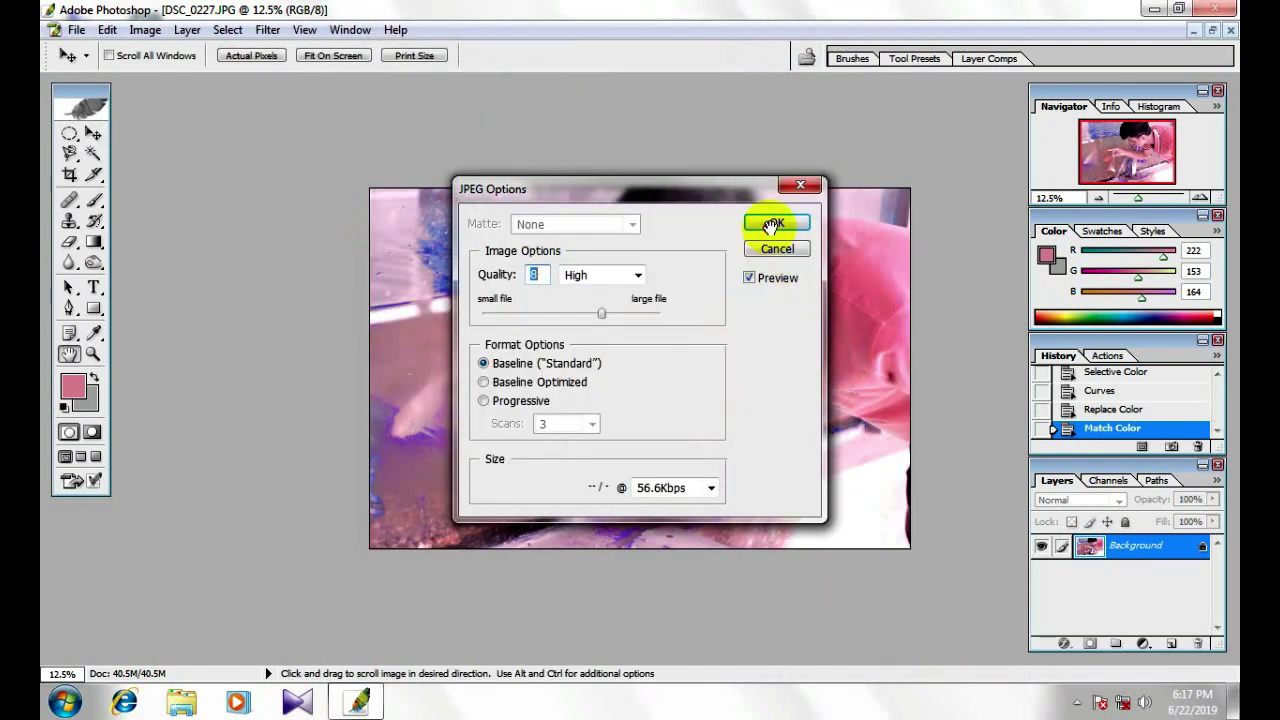
left_click(773, 224)
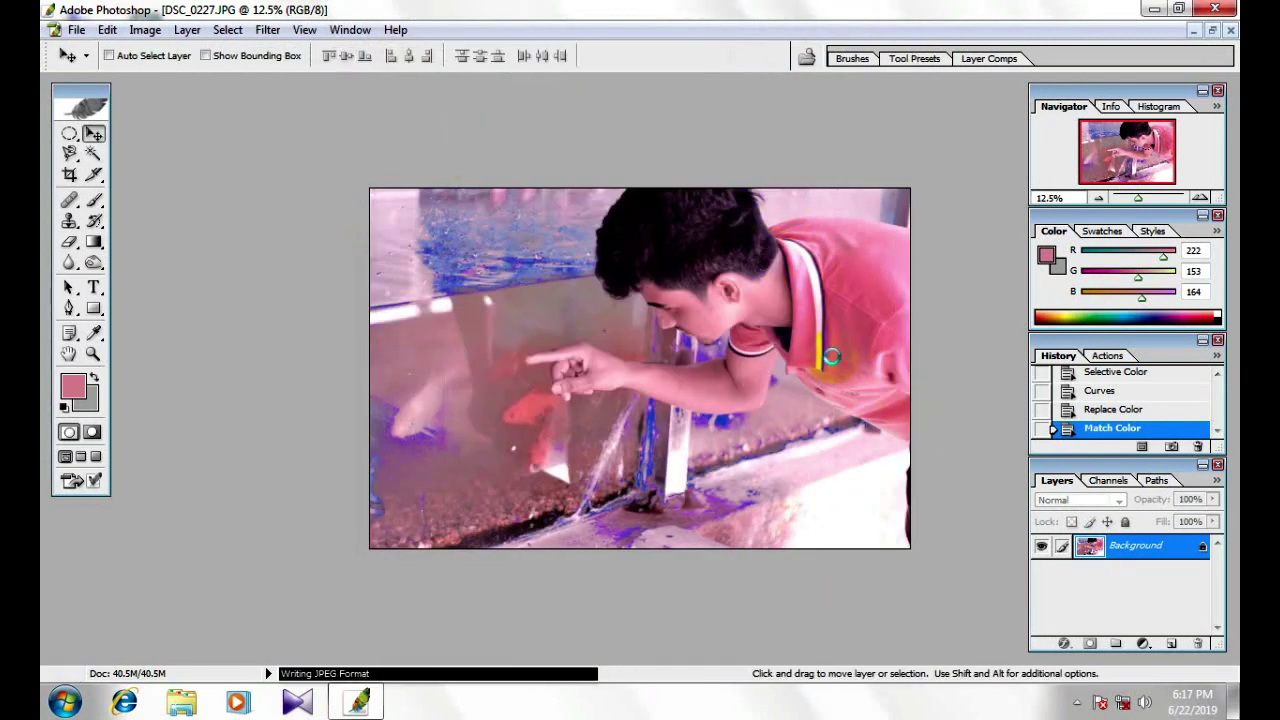
left_click(1076, 702)
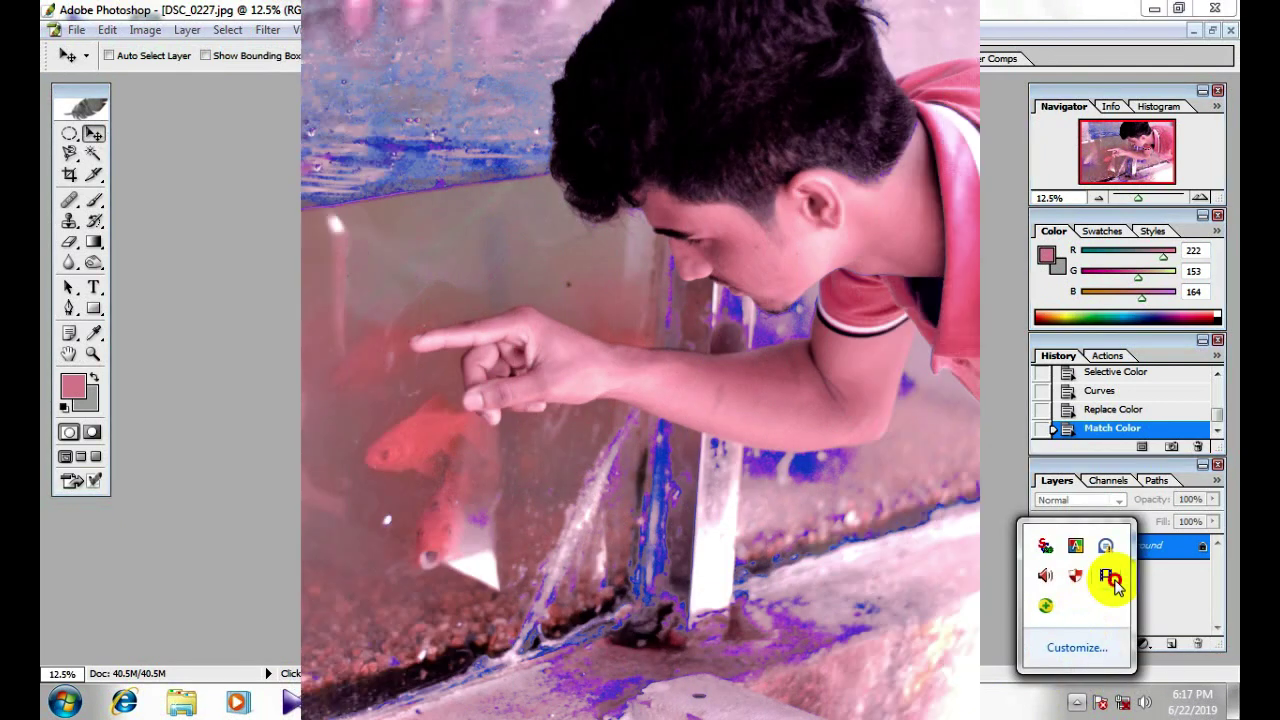